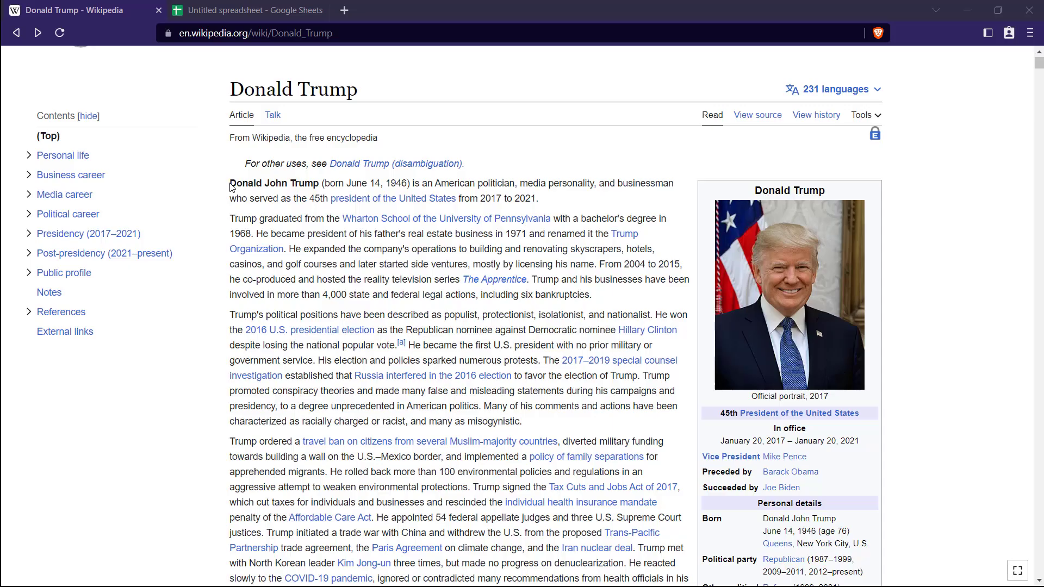
# - Select the Trump article's introduction paragraphs down to the Personal life heading
pyautogui.moveTo(252, 214); pyautogui.dragTo(308, 390)
pyautogui.hotkey('shift', 'Down')
pyautogui.hotkey('shift', 'Down')
pyautogui.hotkey('shift', 'Down')
pyautogui.hotkey('shift', 'Down')
pyautogui.hotkey('shift', 'Down')
pyautogui.hotkey('shift', 'Down')
pyautogui.hotkey('shift', 'Down')
pyautogui.hotkey('shift', 'Down')
pyautogui.hotkey('shift', 'Down')
pyautogui.hotkey('shift', 'Down')
pyautogui.hotkey('shift', 'Down')
pyautogui.hotkey('shift', 'Down')
pyautogui.hotkey('shift', 'Down')
pyautogui.hotkey('shift', 'Down')
pyautogui.hotkey('shift', 'Down')
pyautogui.hotkey('shift', 'Down')
pyautogui.hotkey('ctrl', 'c')
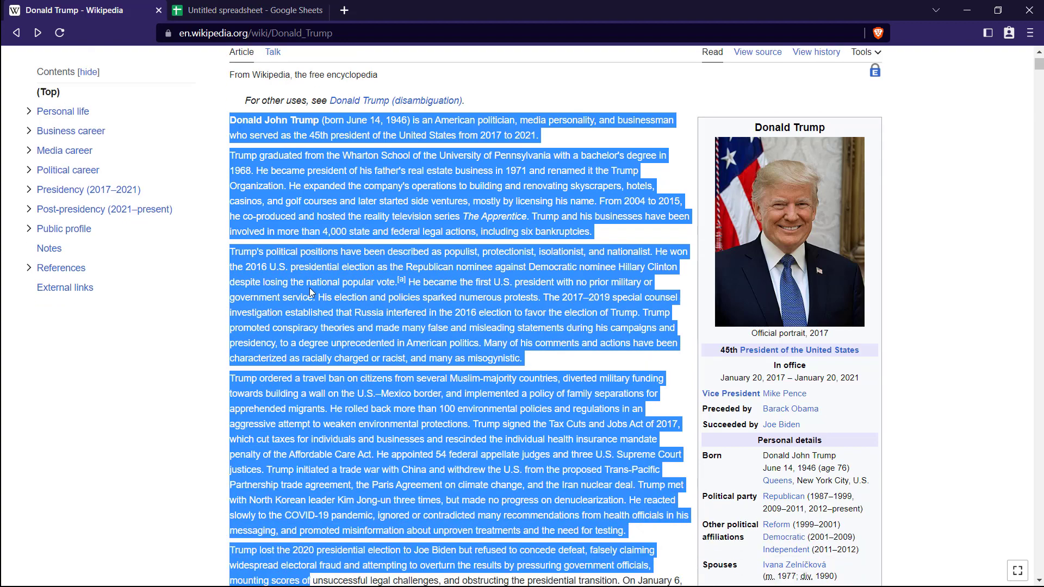
pyautogui.hotkey('shift', 'Down')
pyautogui.hotkey('shift', 'Down')
pyautogui.hotkey('shift', 'Down')
pyautogui.hotkey('shift', 'Down')
pyautogui.hotkey('shift', 'Down')
pyautogui.hotkey('shift', 'Down')
pyautogui.hotkey('shift', 'Down')
pyautogui.hotkey('shift', 'Down')
pyautogui.hotkey('shift', 'Down')
pyautogui.hotkey('shift', 'Down')
pyautogui.hotkey('shift', 'Down')
pyautogui.hotkey('shift', 'Down')
pyautogui.hotkey('shift', 'Down')
pyautogui.hotkey('shift', 'Down')
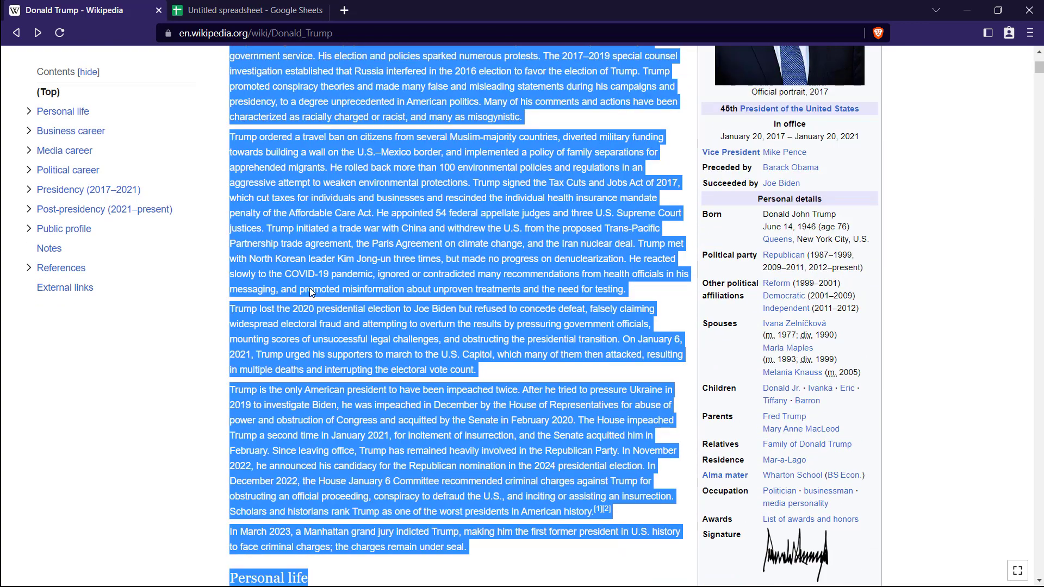
pyautogui.scroll(-5, 309, 288)
pyautogui.keyDown('shift'); pyautogui.click(303, 248); pyautogui.keyUp('shift')
# - Copy the selected introduction and paste it into cell A1 of the spreadsheet
pyautogui.rightClick(304, 245)
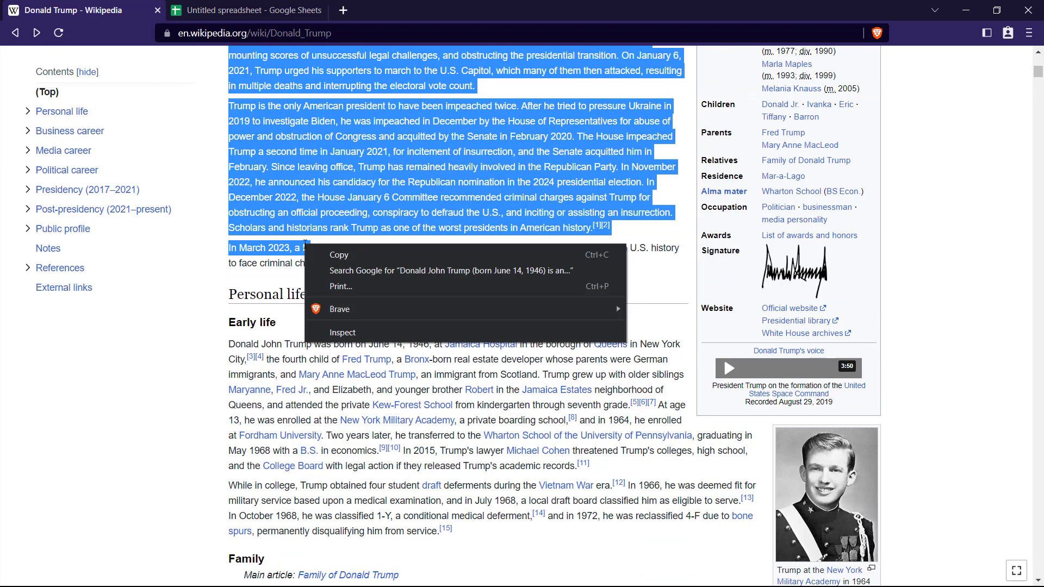
pyautogui.click(336, 255)
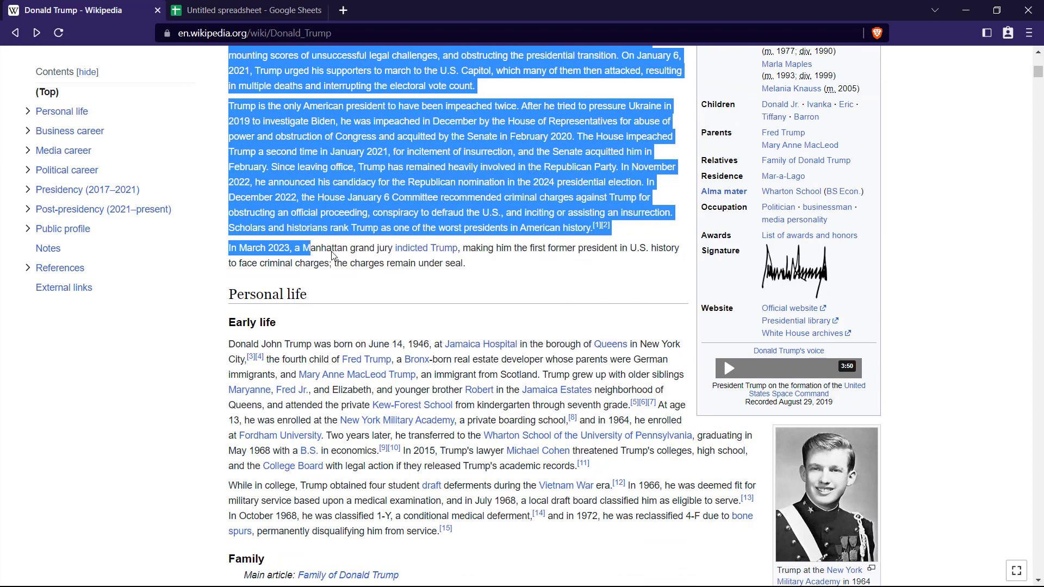
pyautogui.click(211, 8)
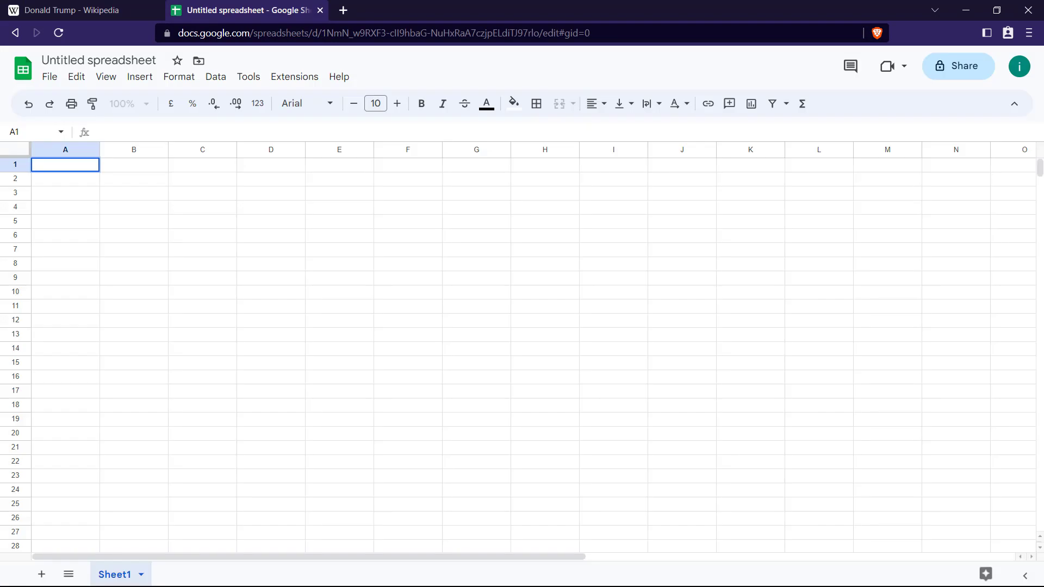
pyautogui.hotkey('ctrl', 'v')
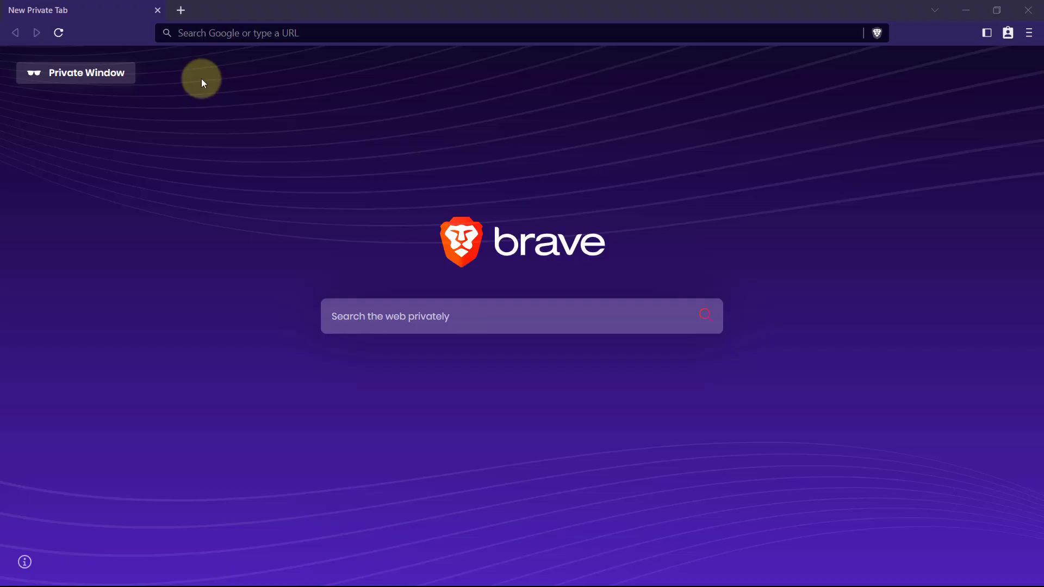
# - Run a web search for 'importfromweb' from the address bar
pyautogui.click(185, 34)
pyautogui.click(185, 34)
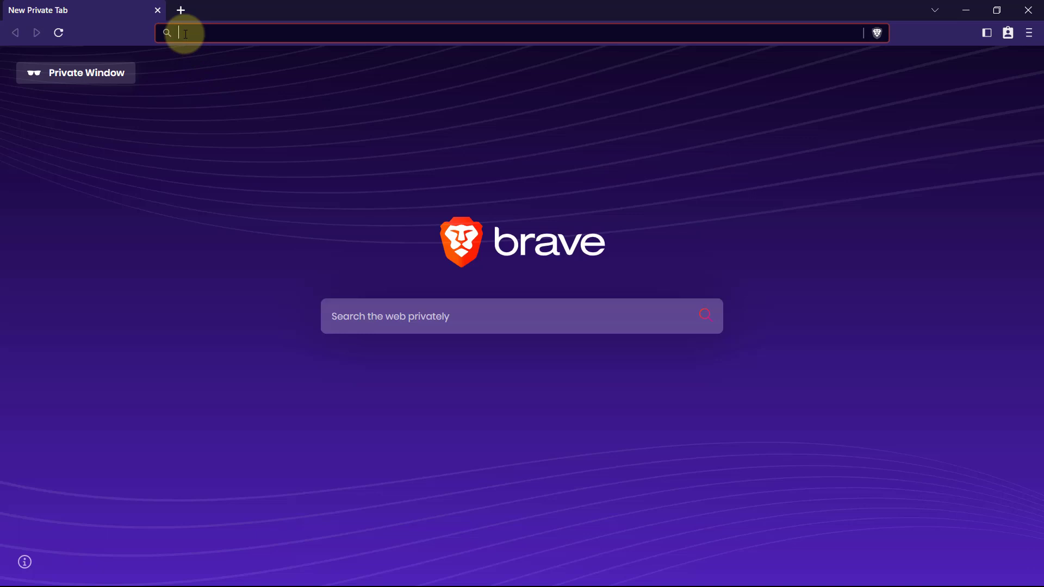
pyautogui.write('importfromweb')
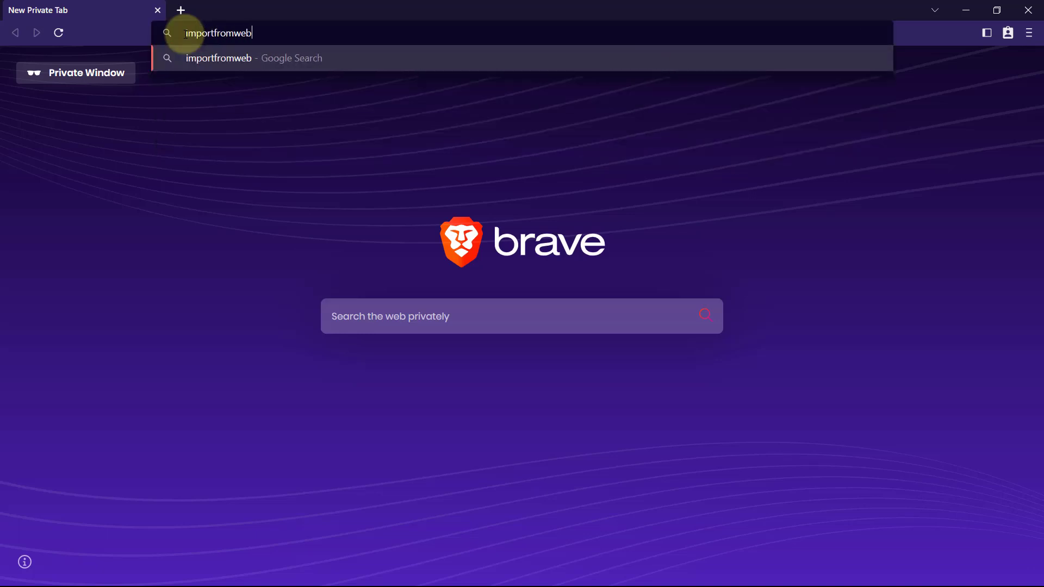
pyautogui.press('Return')
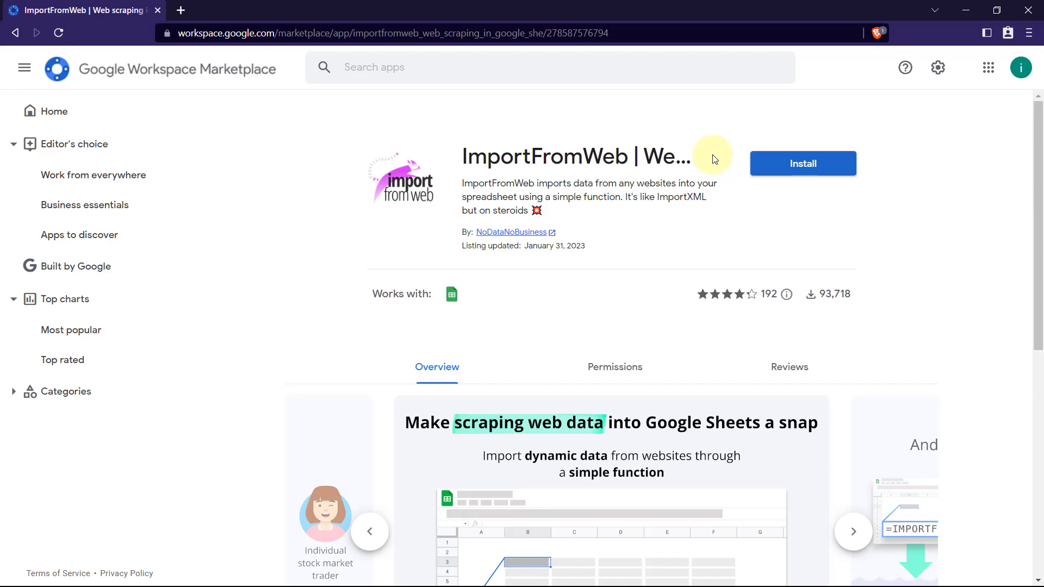
# - Install ImportFromWeb, choosing the Google account, allowing access and closing the confirmation
pyautogui.click(798, 163)
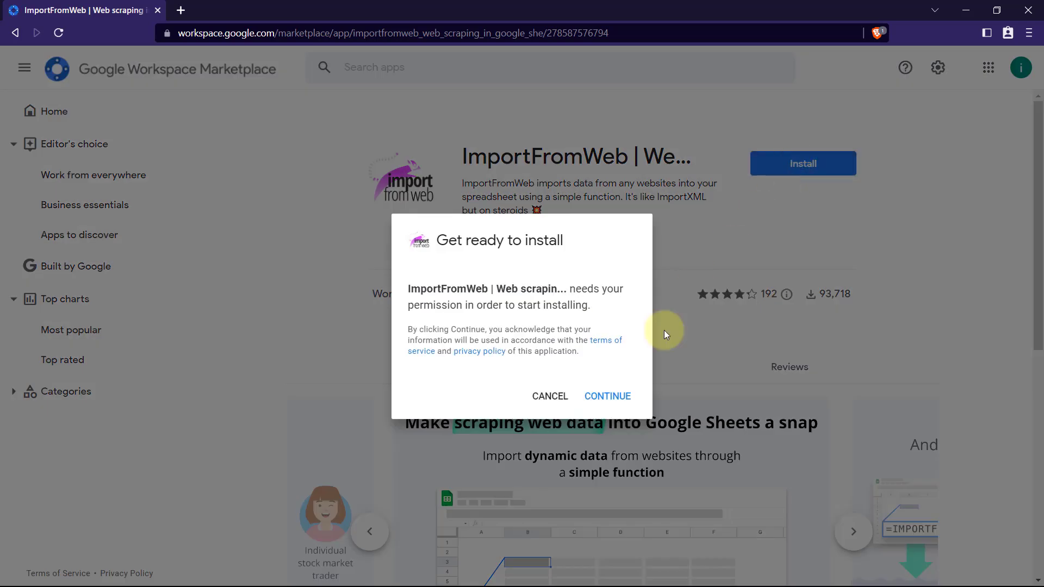
pyautogui.click(610, 397)
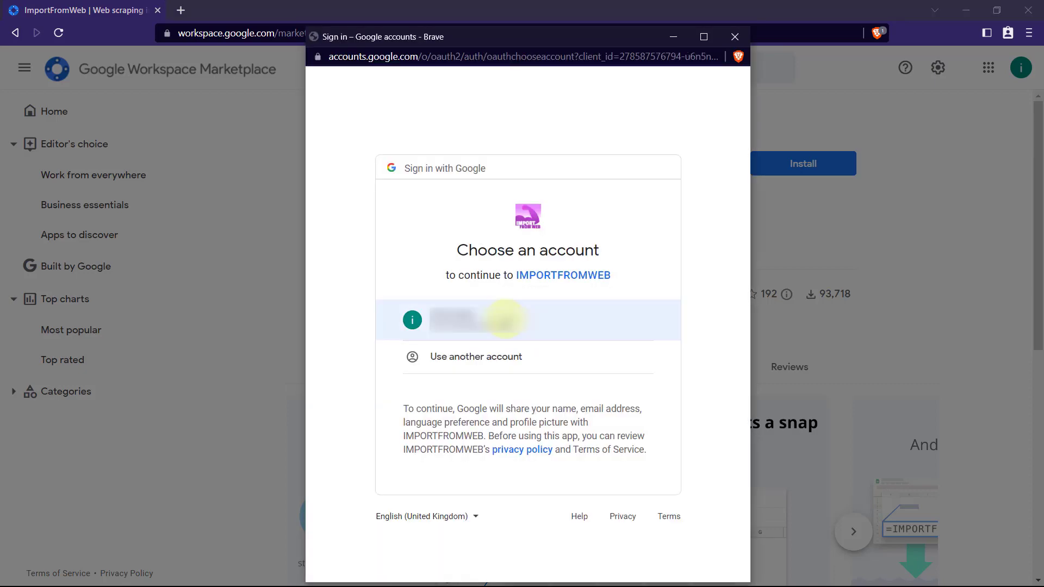
pyautogui.click(505, 319)
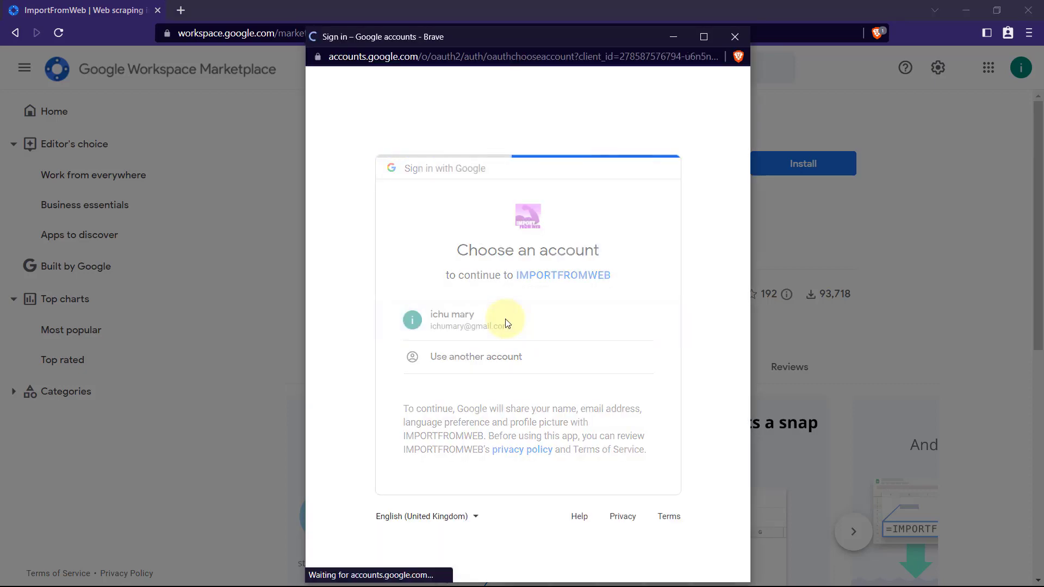
pyautogui.scroll(-2, 505, 322)
pyautogui.click(541, 485)
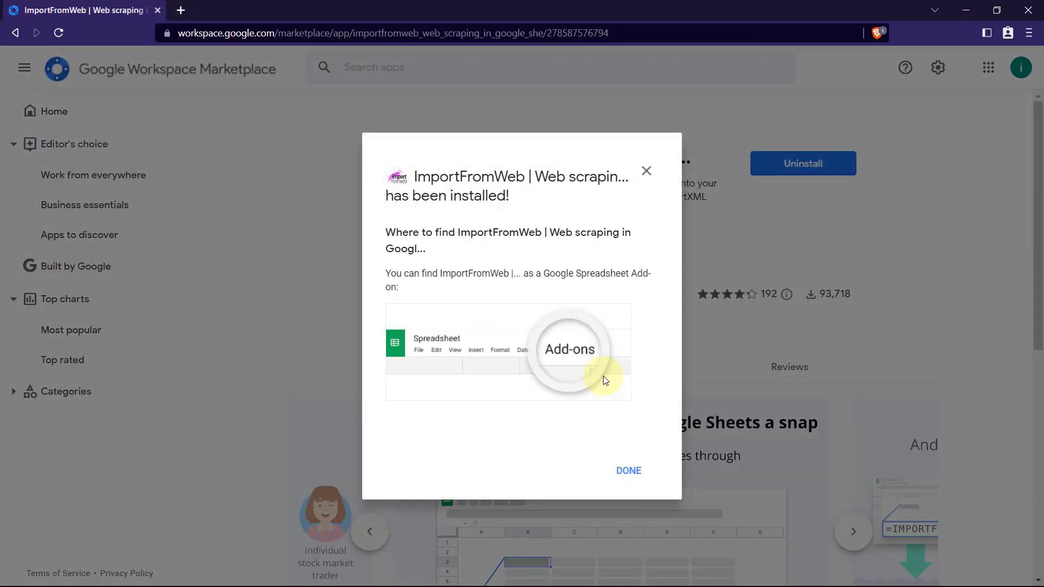
pyautogui.click(624, 471)
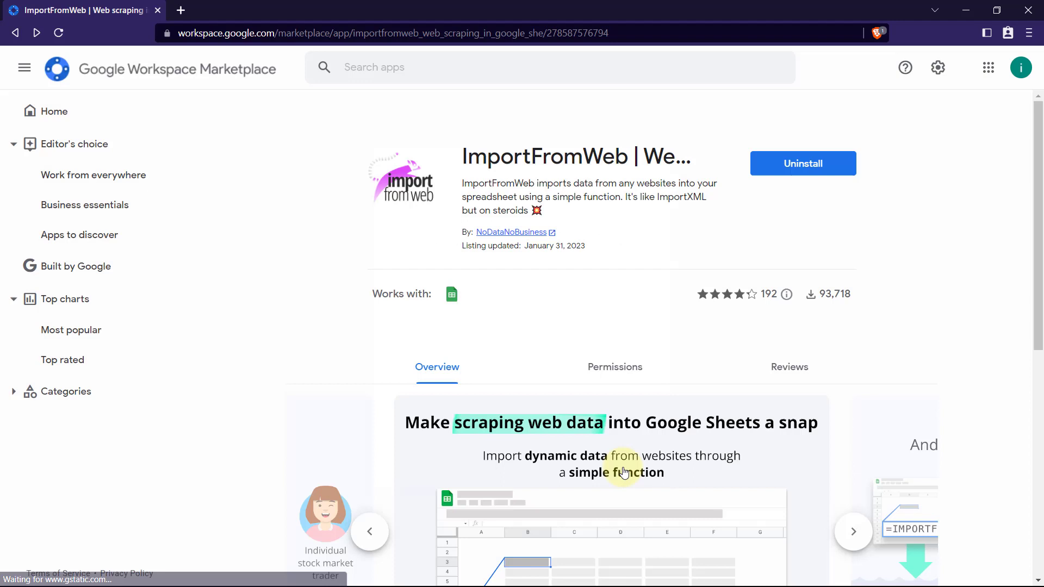
# - Search 'googlesheets' in a new tab and enter Google Sheets from the editor result
pyautogui.hotkey('ctrl', 't')
pyautogui.write('goog')
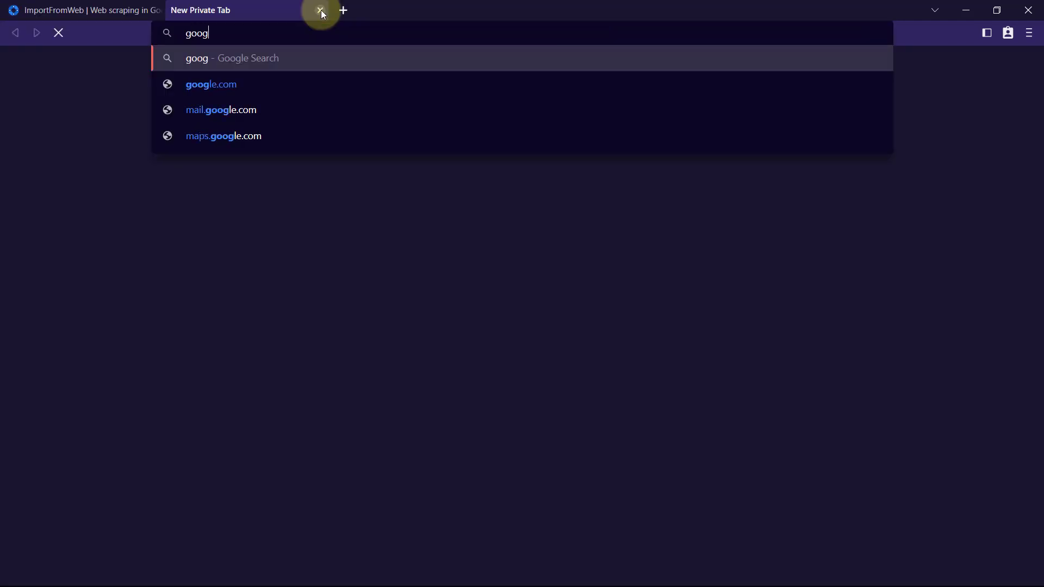
pyautogui.write('lesheets')
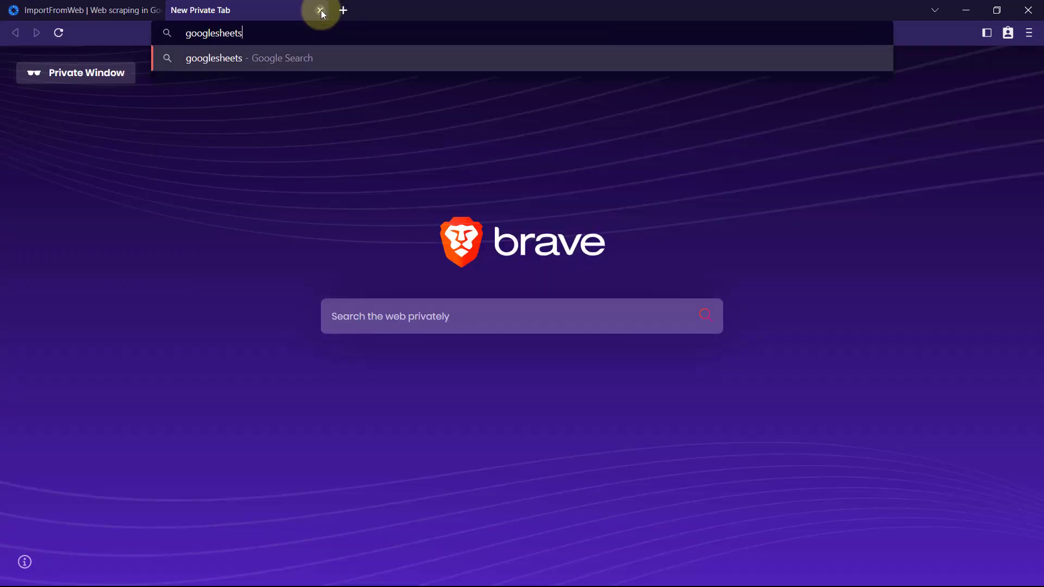
pyautogui.press('Return')
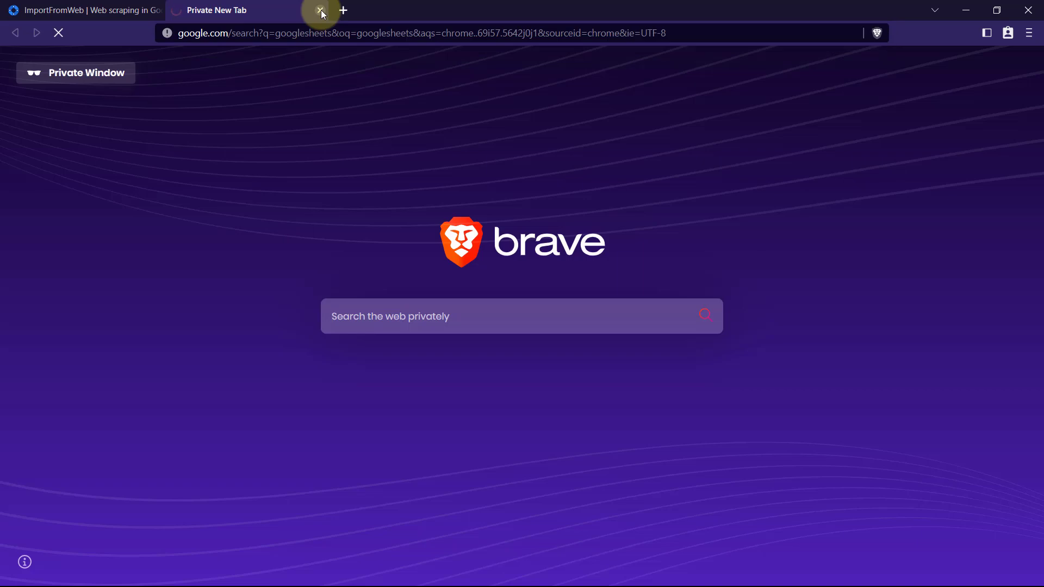
pyautogui.scroll(-2, 307, 252)
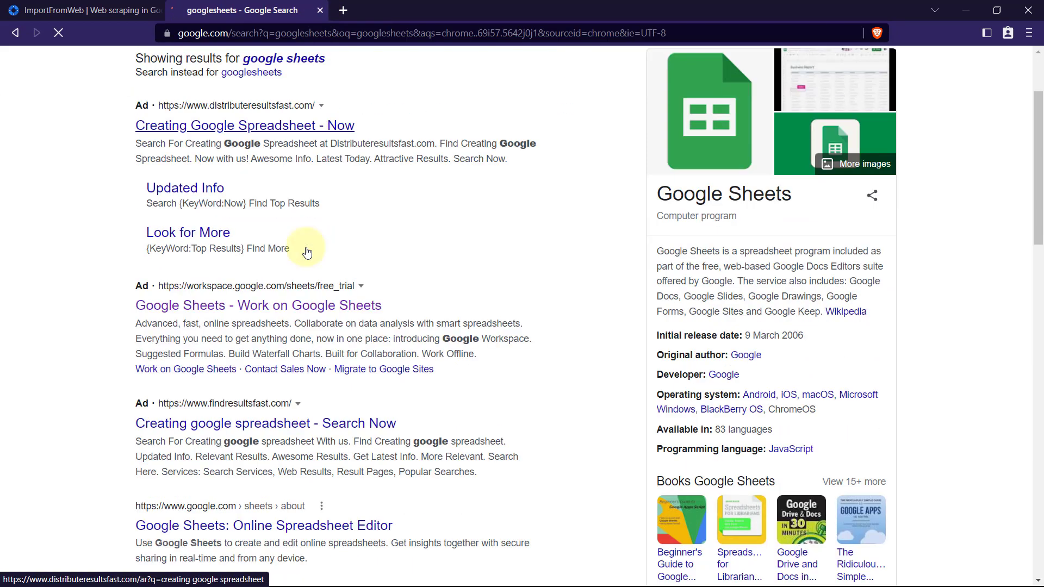
pyautogui.scroll(-2, 307, 252)
pyautogui.click(240, 427)
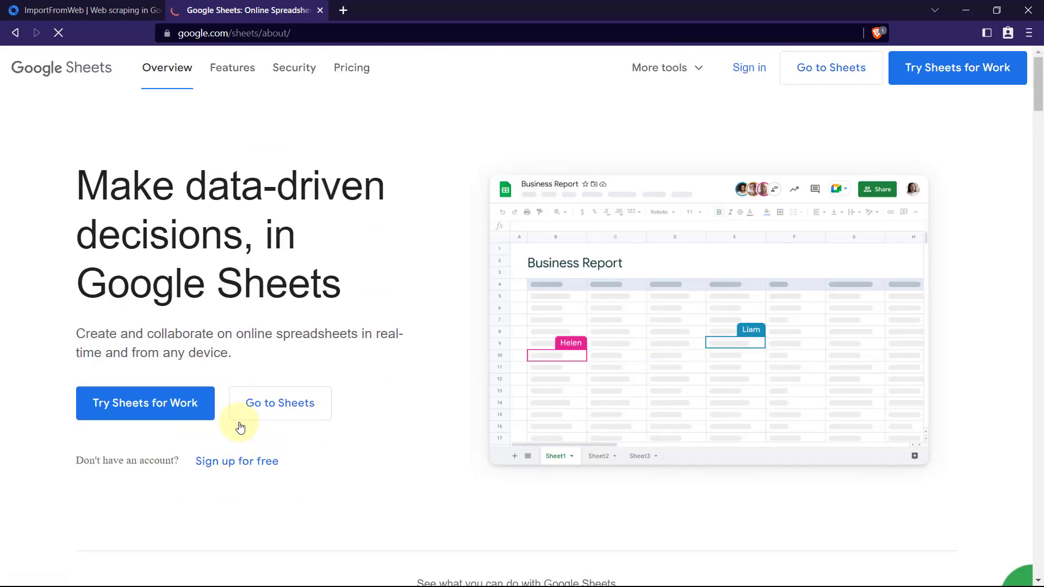
pyautogui.click(269, 409)
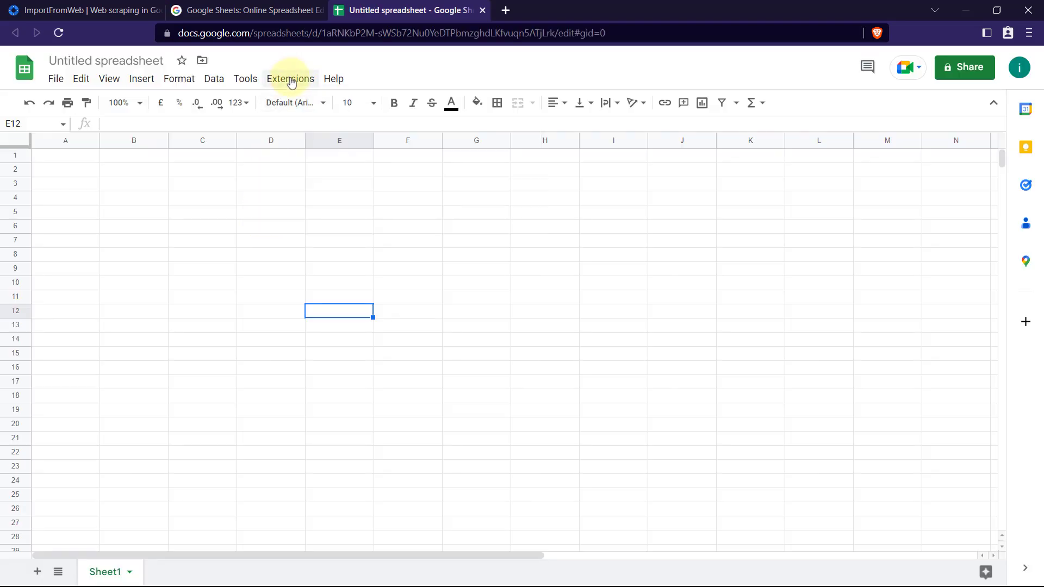
# - Activate ImportFromWeb from the Extensions menu and scroll through its Function Builder sidebar
pyautogui.click(292, 81)
pyautogui.moveTo(310, 210)
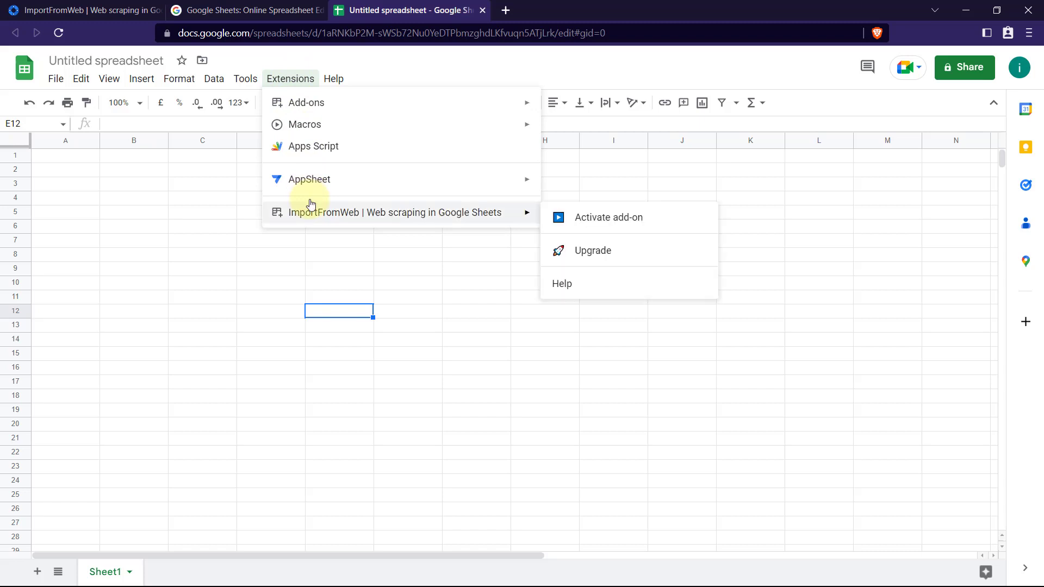
pyautogui.click(583, 218)
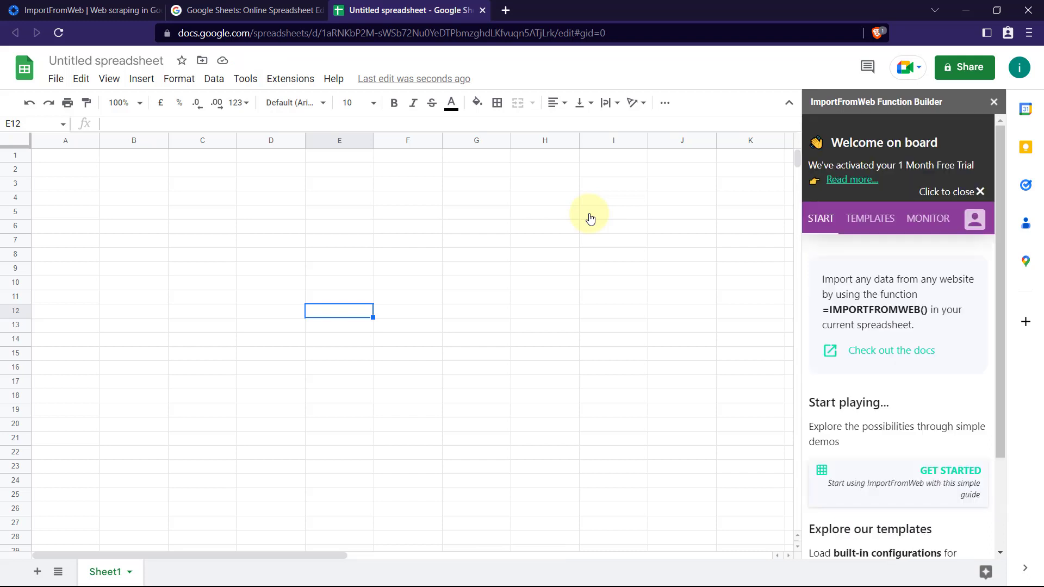
pyautogui.scroll(-3, 896, 324)
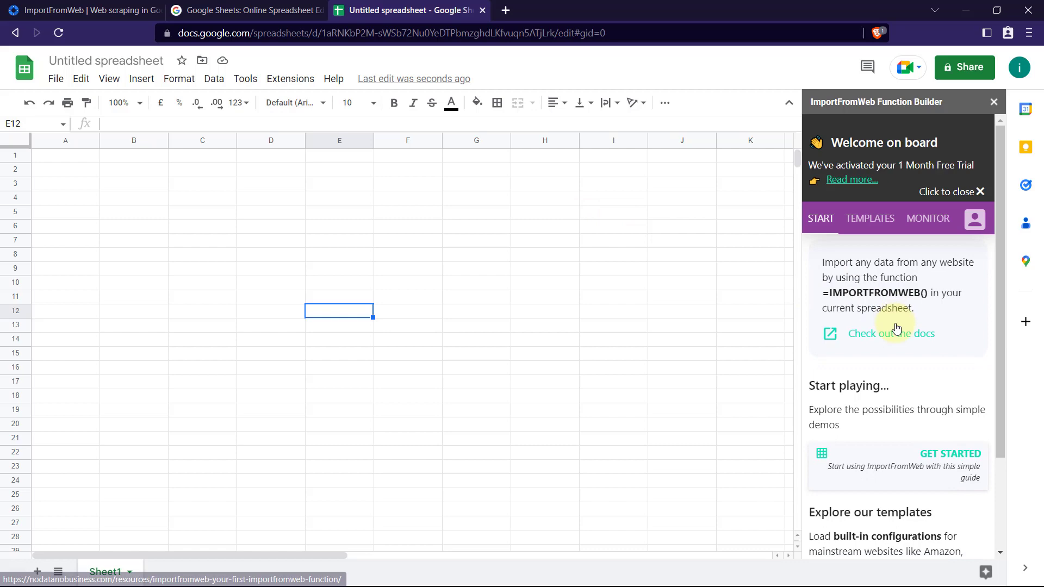
pyautogui.scroll(-5, 897, 326)
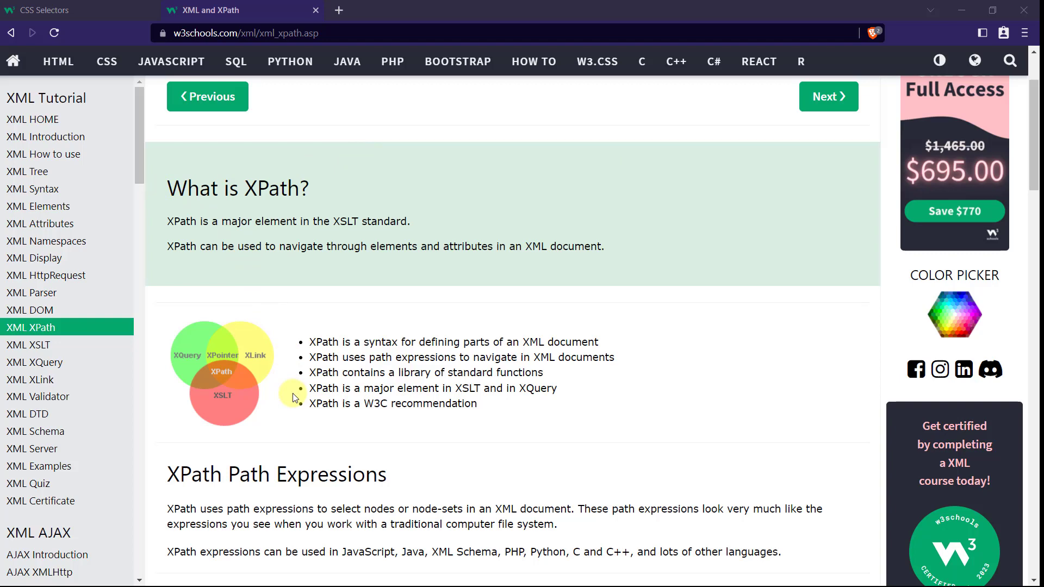
# - Scroll to the bookstore XML example and highlight the first book's author name
pyautogui.scroll(-2, 294, 397)
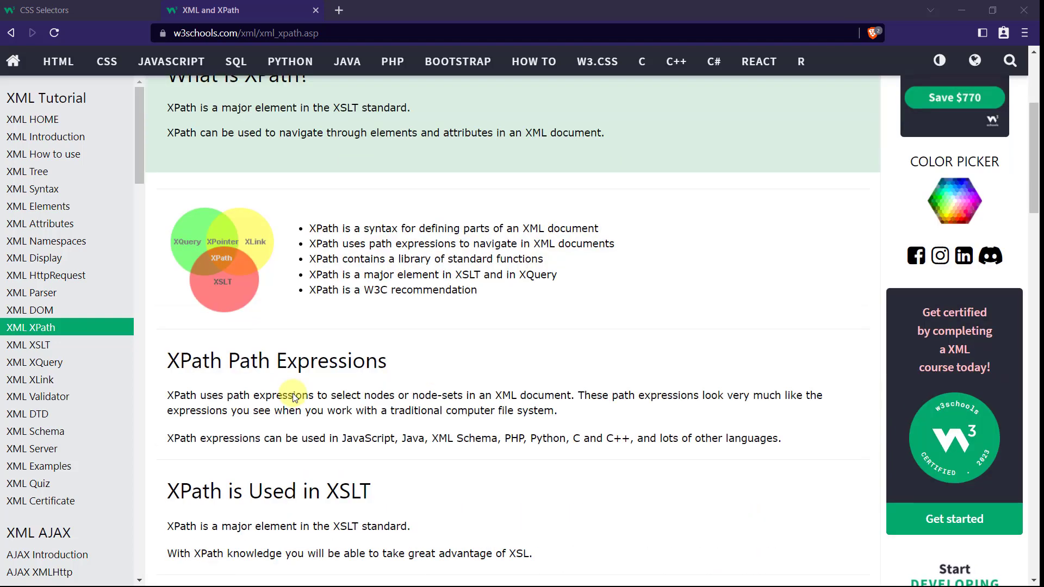
pyautogui.scroll(-6, 294, 396)
pyautogui.scroll(4, 293, 393)
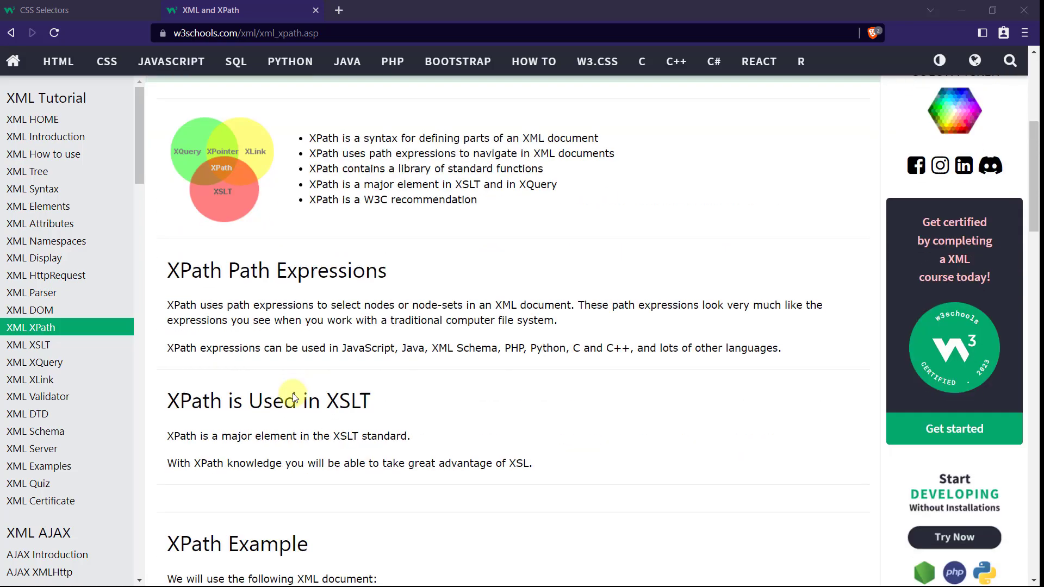
pyautogui.scroll(-4, 292, 393)
pyautogui.scroll(-2, 292, 393)
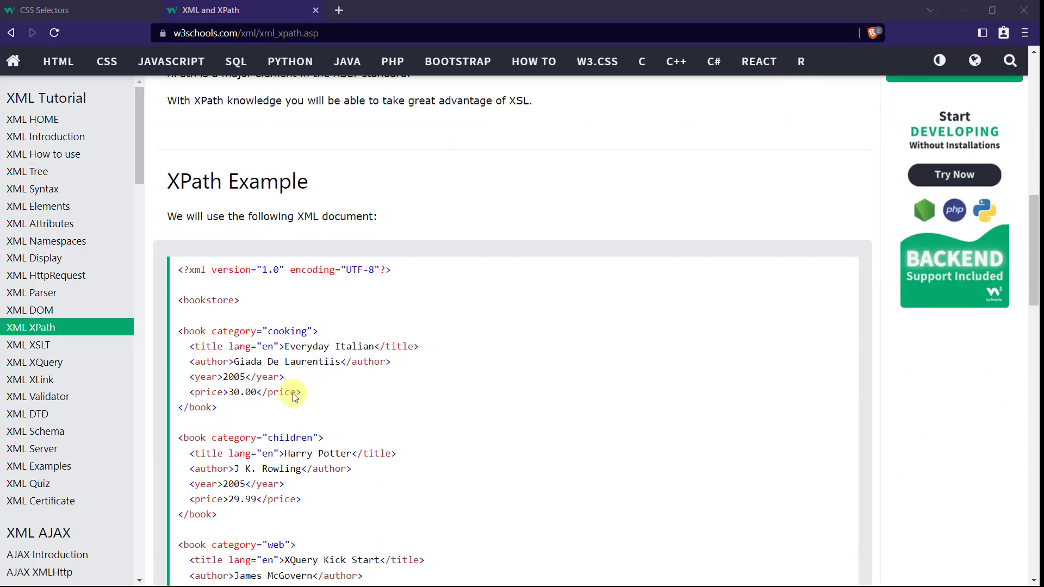
pyautogui.scroll(-2, 292, 397)
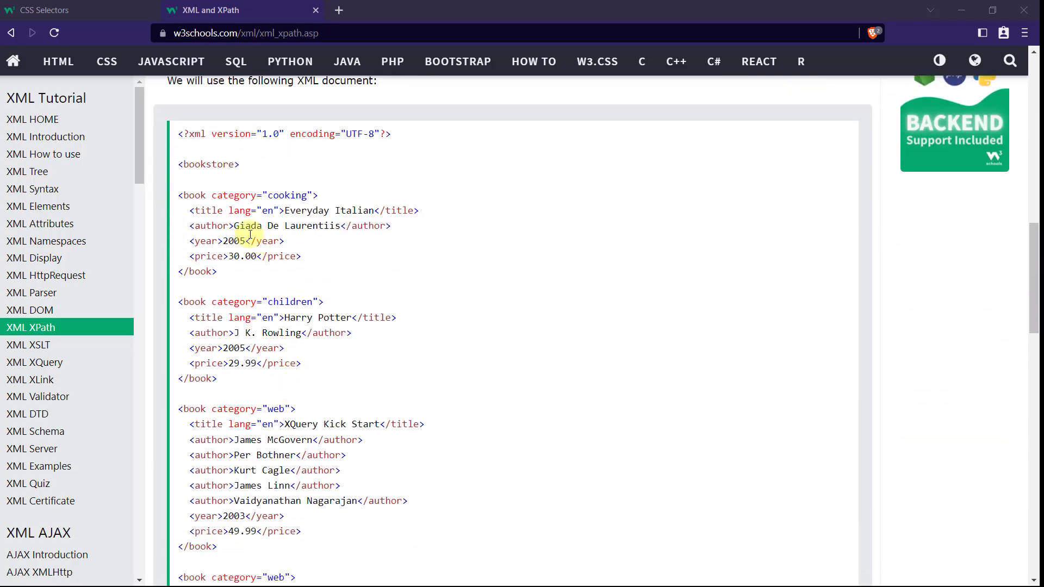
pyautogui.moveTo(234, 225); pyautogui.dragTo(331, 226)
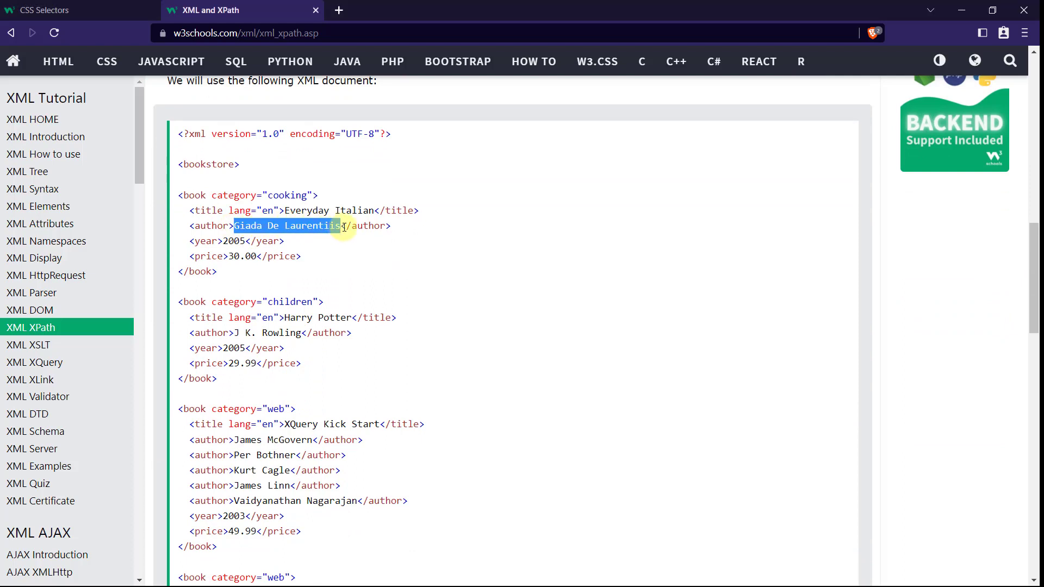
pyautogui.click(326, 255)
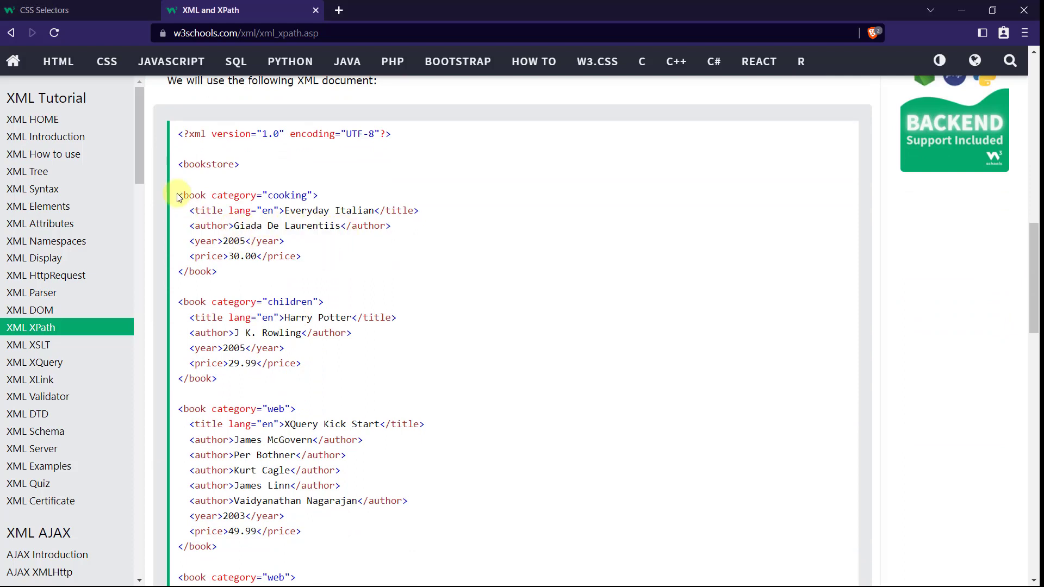
# - Highlight the book and title tags, then leave the XPath tutorial page
pyautogui.moveTo(179, 196); pyautogui.dragTo(223, 211)
pyautogui.click(216, 223)
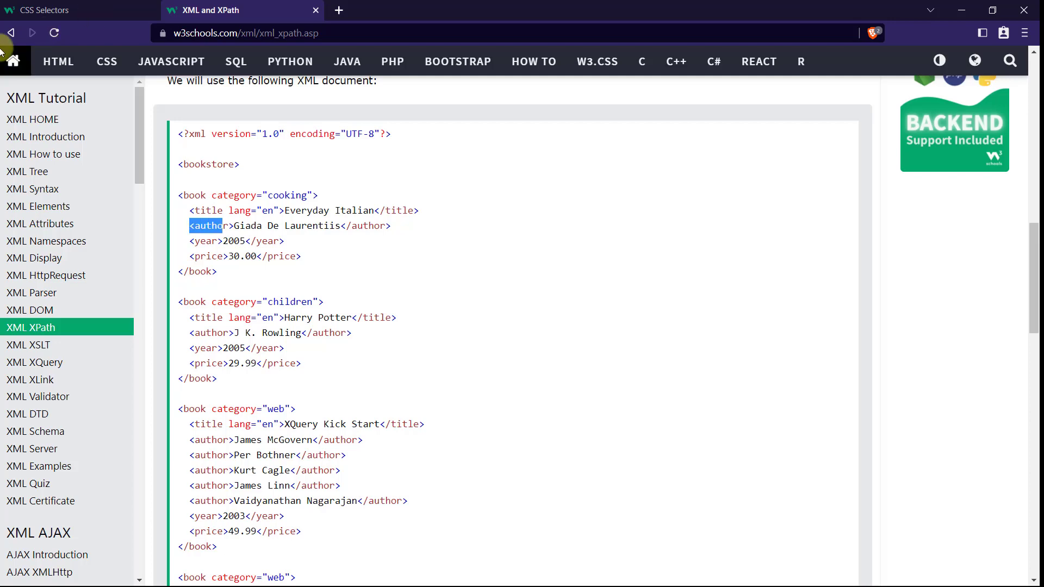
pyautogui.click(13, 60)
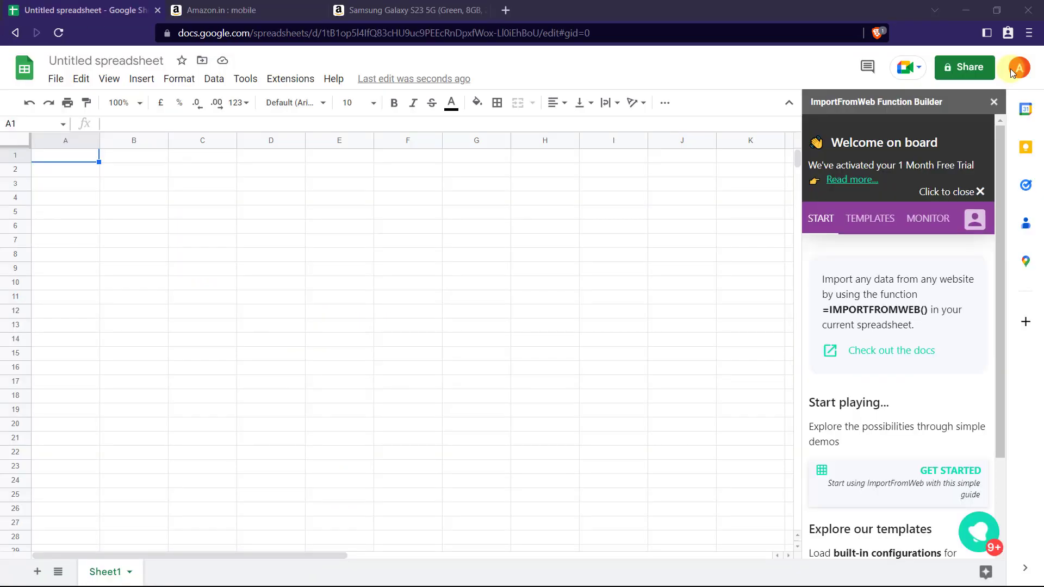
# - Paste the Samsung Galaxy S23 Amazon page URL into cell A1, then return to Amazon
pyautogui.click(443, 11)
pyautogui.click(310, 34)
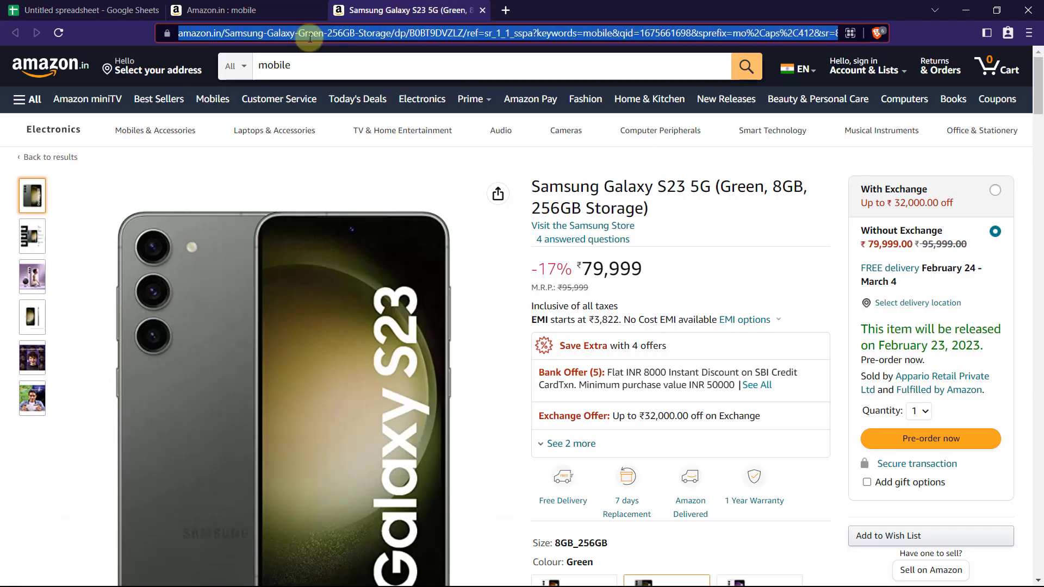
pyautogui.click(81, 10)
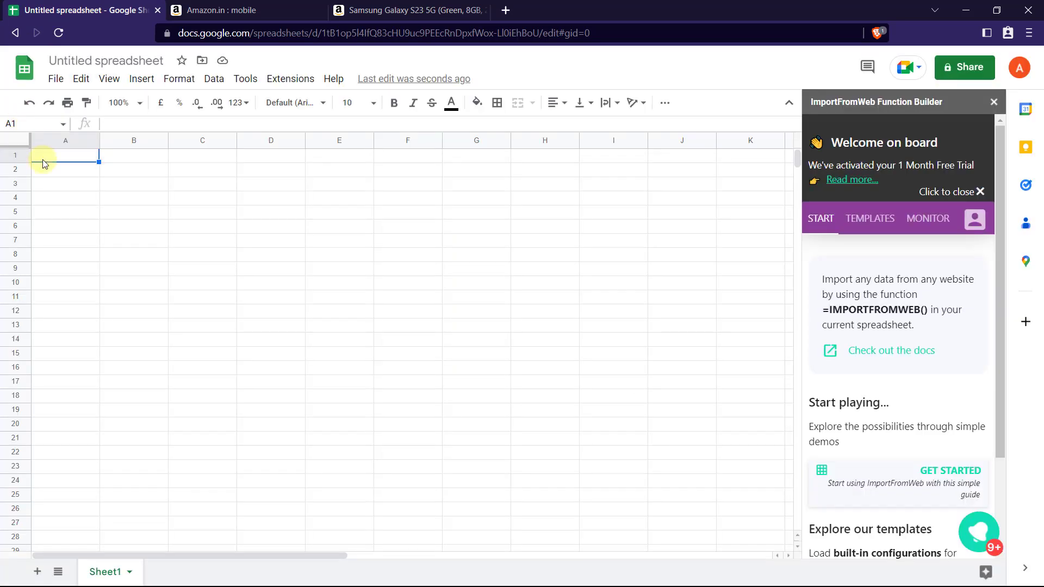
pyautogui.hotkey('ctrl', 'v')
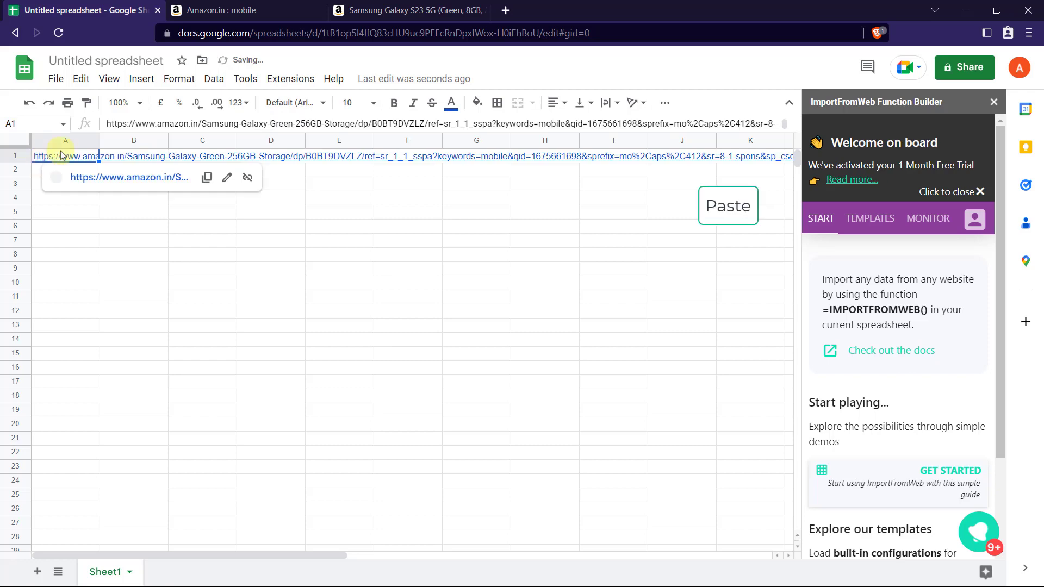
pyautogui.click(362, 10)
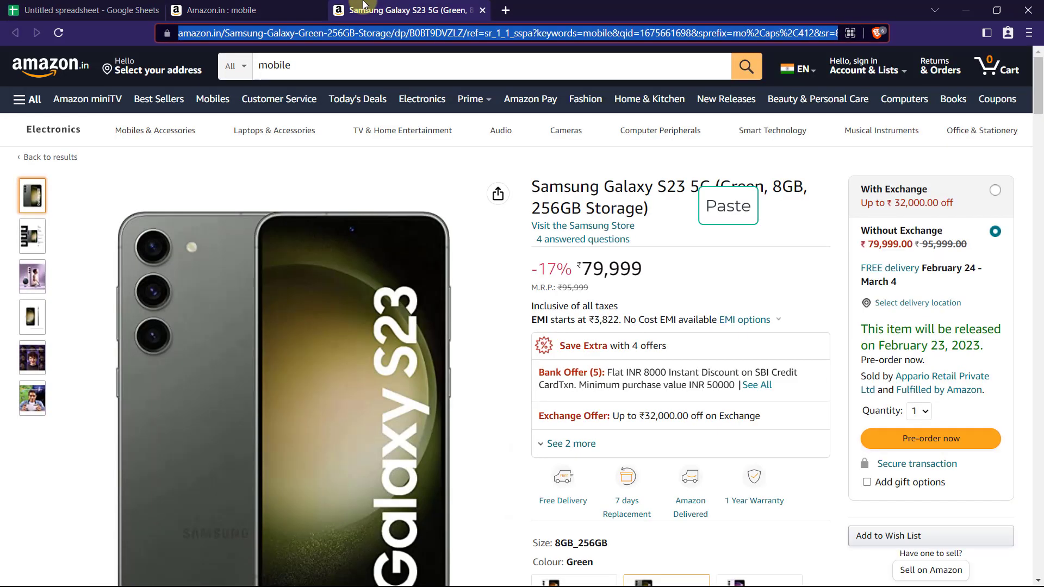
pyautogui.click(548, 163)
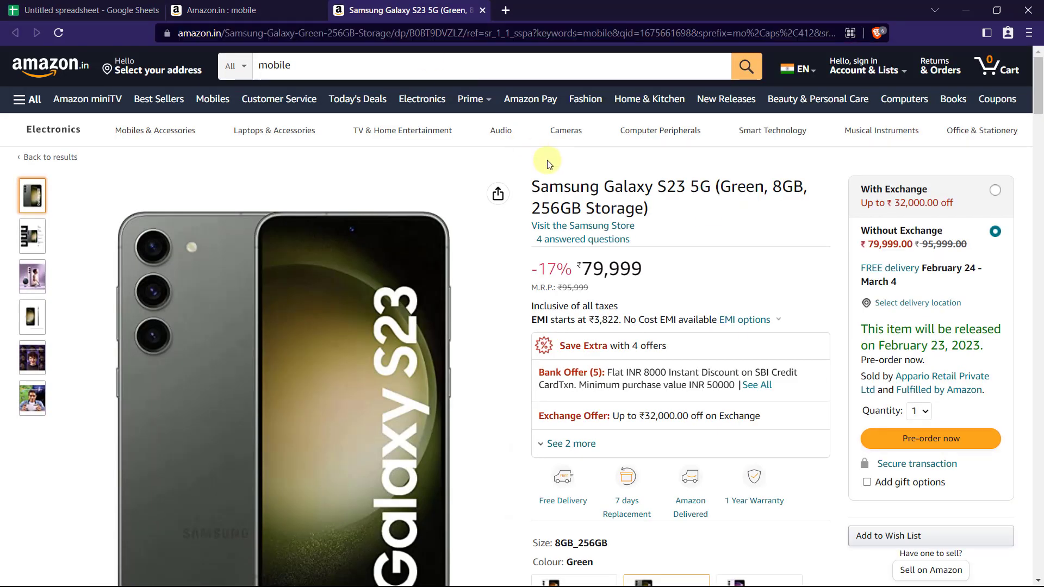
# - Open DevTools and pick the Amazon product title element on the page
pyautogui.rightClick(547, 160)
pyautogui.click(598, 354)
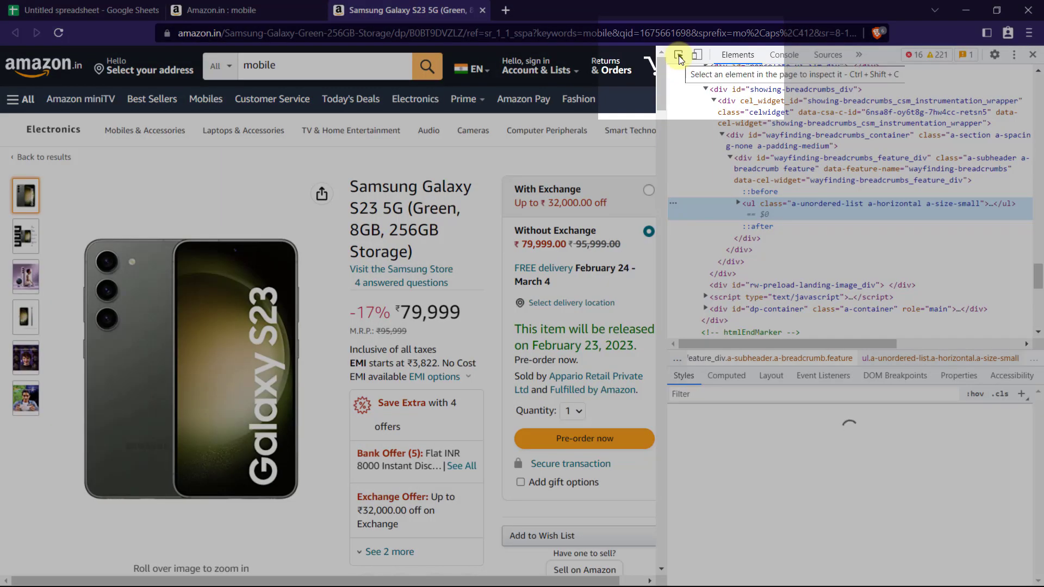
pyautogui.click(680, 59)
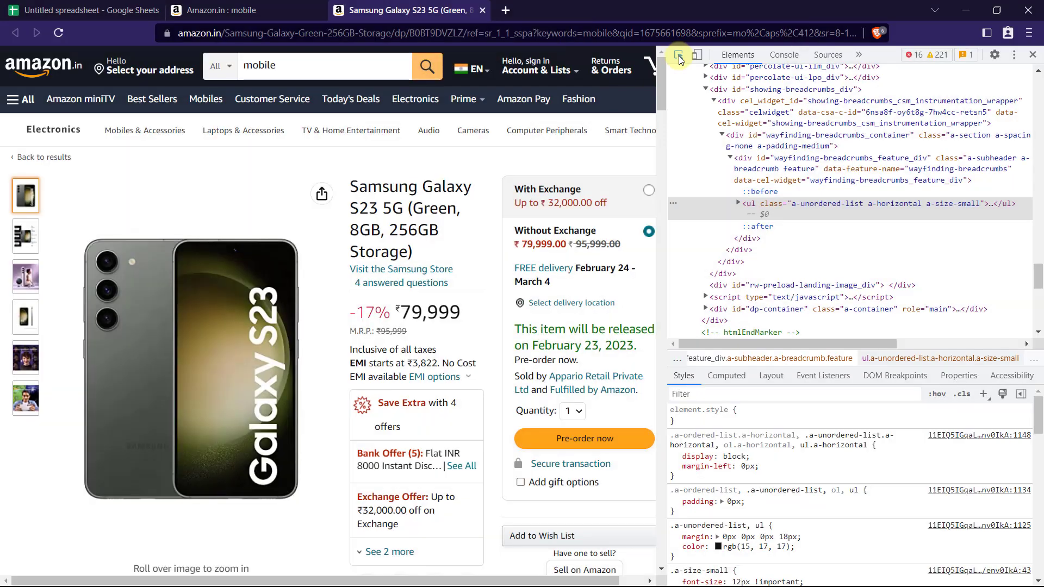
pyautogui.click(418, 214)
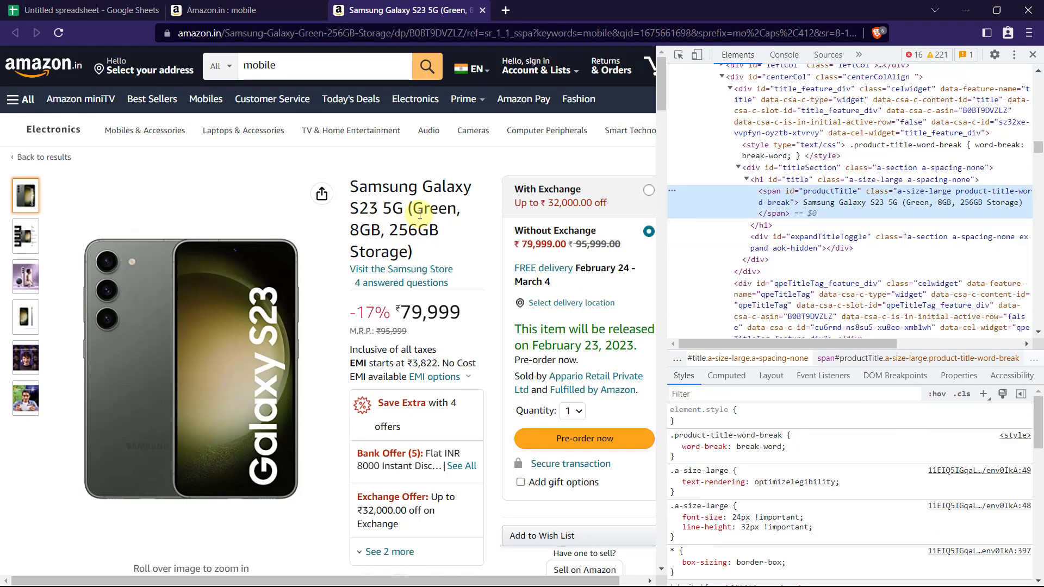
# - Copy the productTitle span's XPath and select cell A4 in the spreadsheet
pyautogui.rightClick(748, 205)
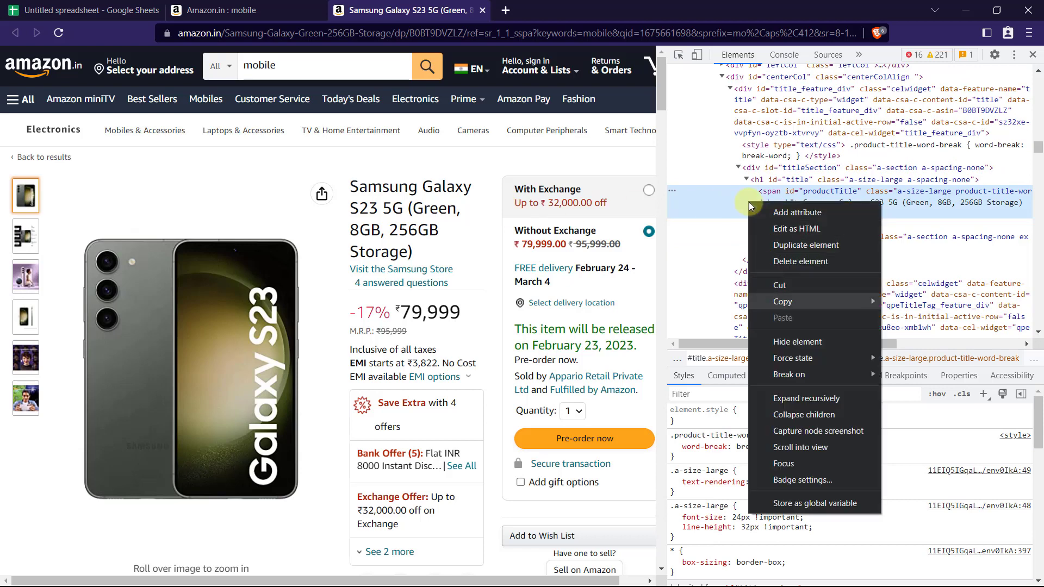
pyautogui.moveTo(862, 302)
pyautogui.click(908, 390)
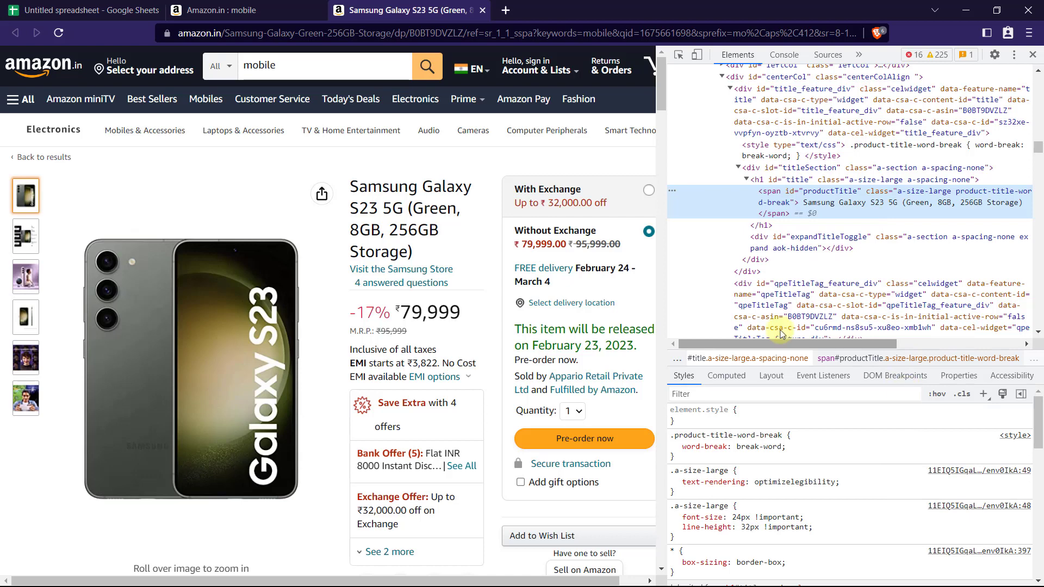
pyautogui.click(87, 10)
pyautogui.click(43, 201)
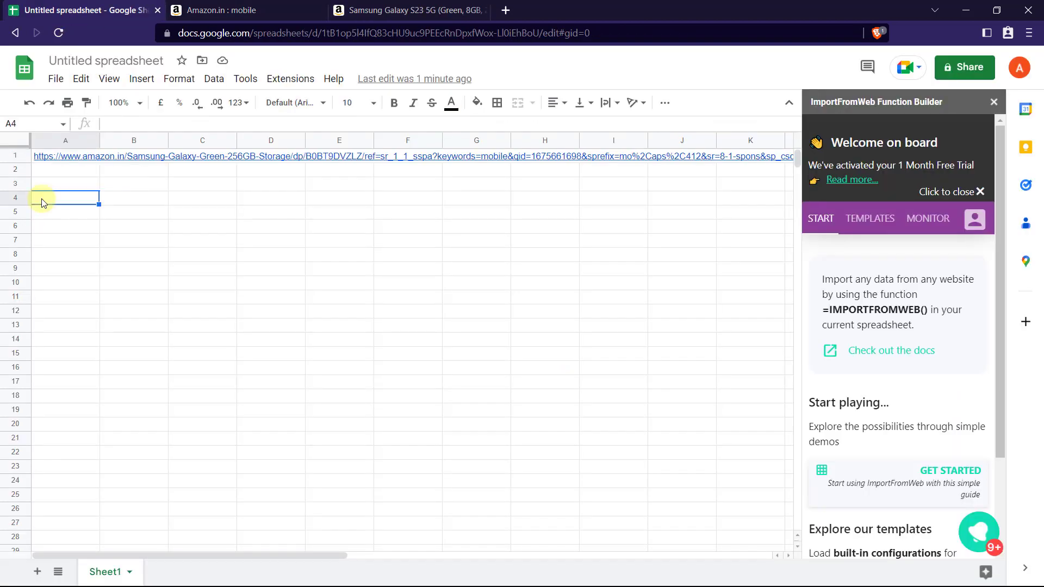
# - Paste the productTitle XPath into A4 and enter =importfromweb(a1,a4) in A6
pyautogui.hotkey('ctrl', 'v')
pyautogui.press('Down')
pyautogui.press('Down')
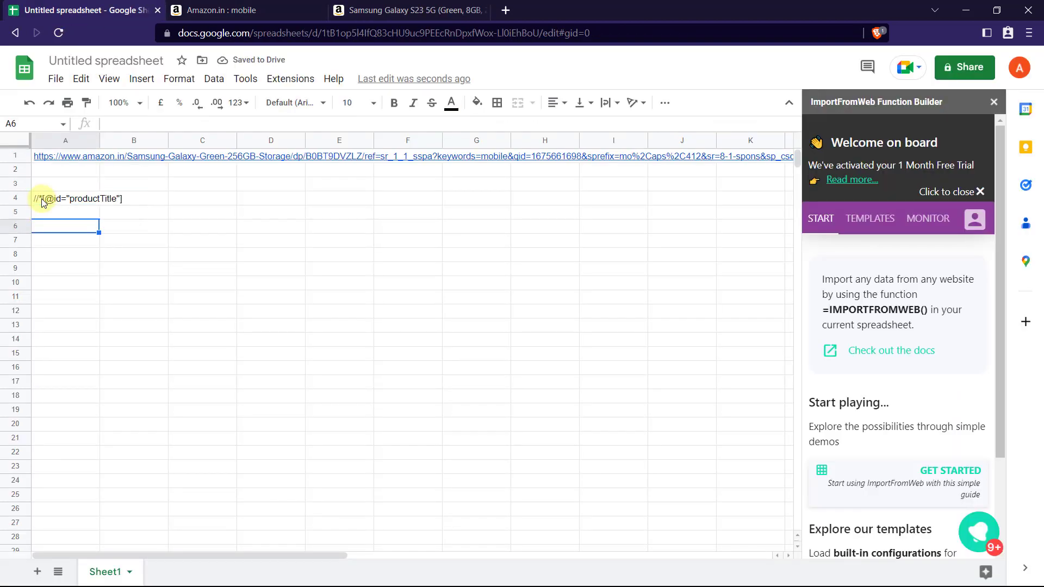
pyautogui.hotkey('ctrl', 'v')
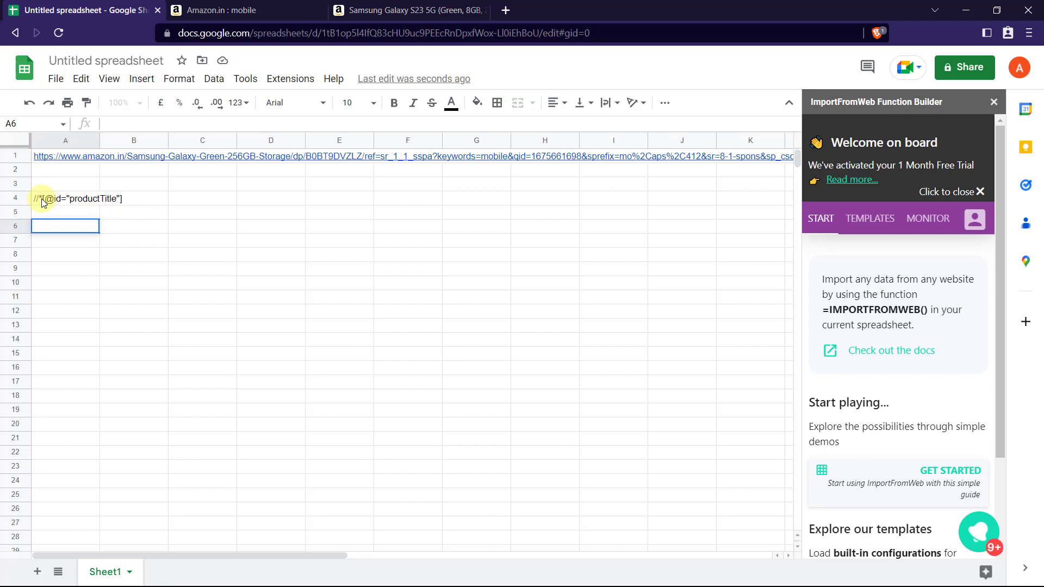
pyautogui.write('=importfrom')
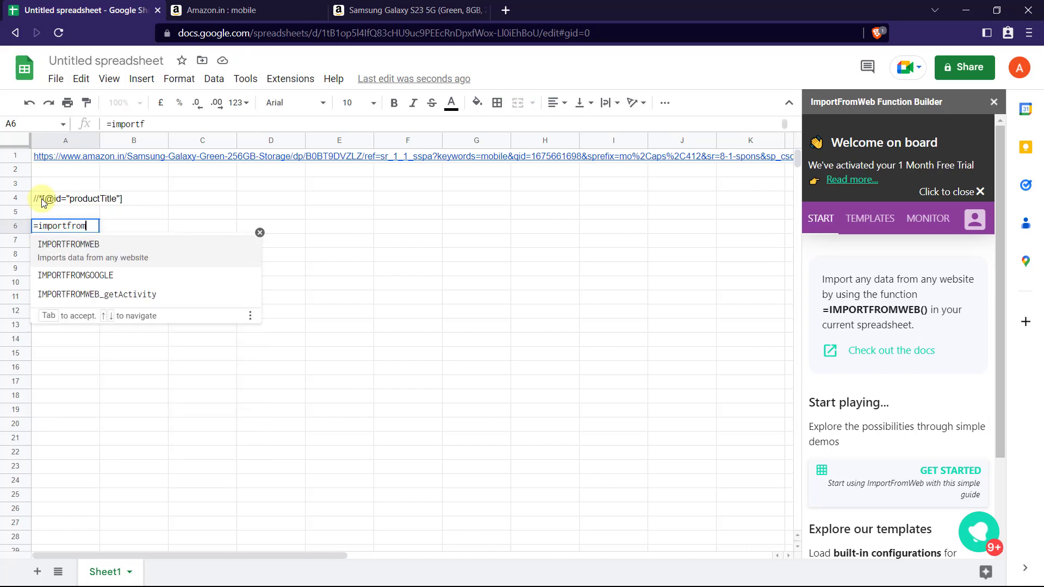
pyautogui.write('web(a1')
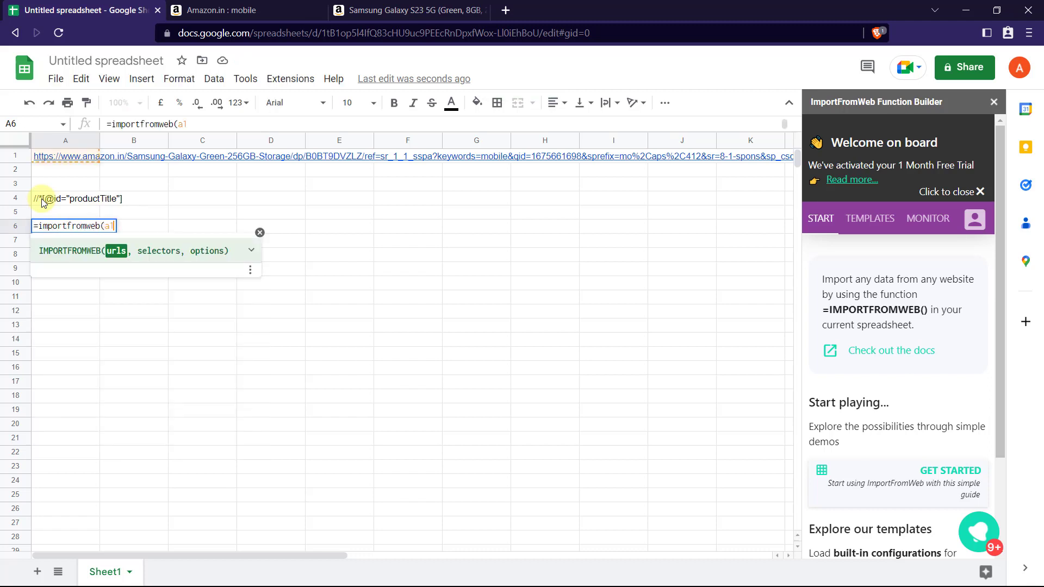
pyautogui.write(',a')
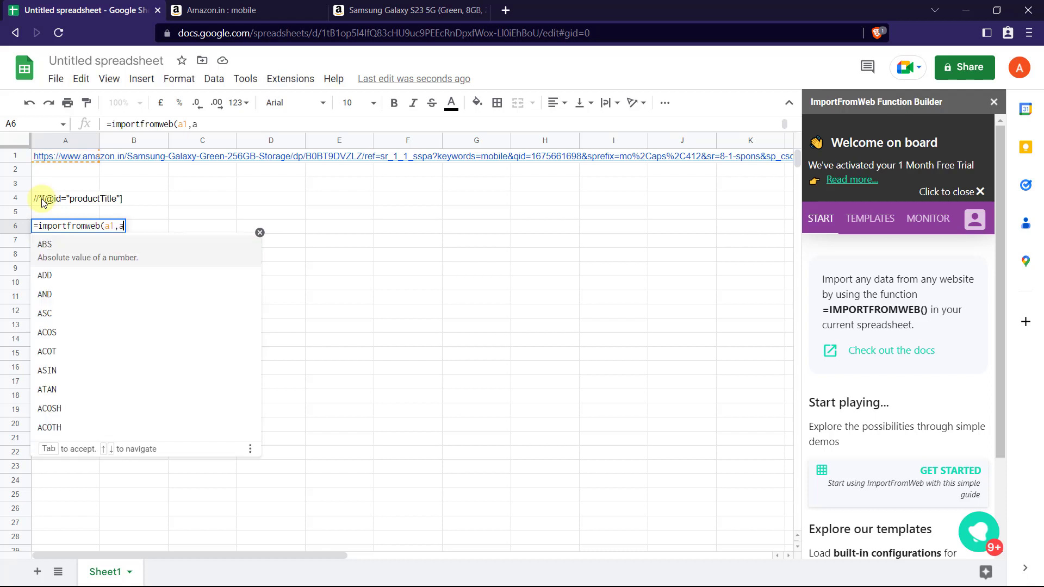
pyautogui.write('4)')
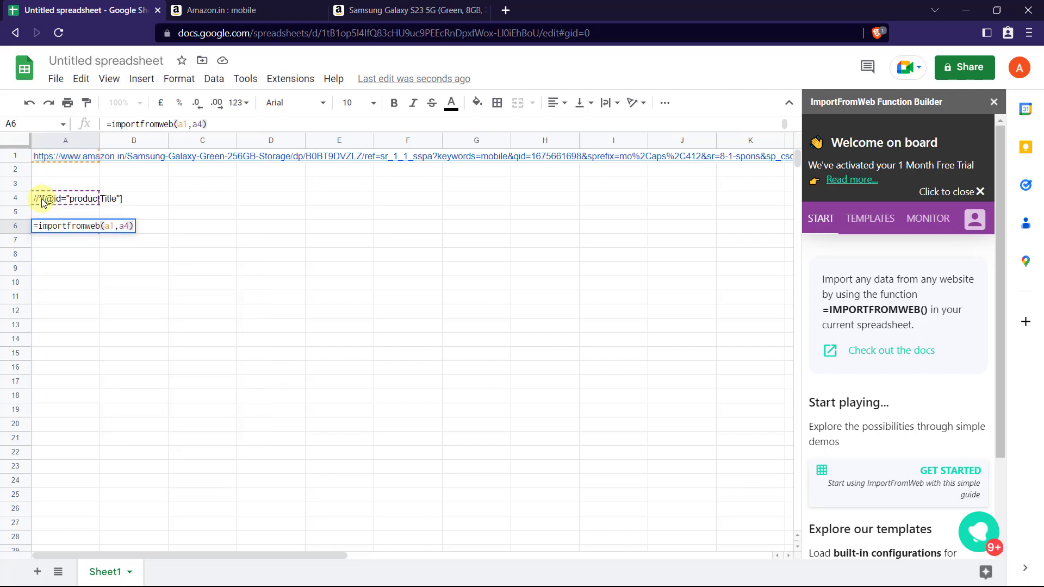
pyautogui.press('Return')
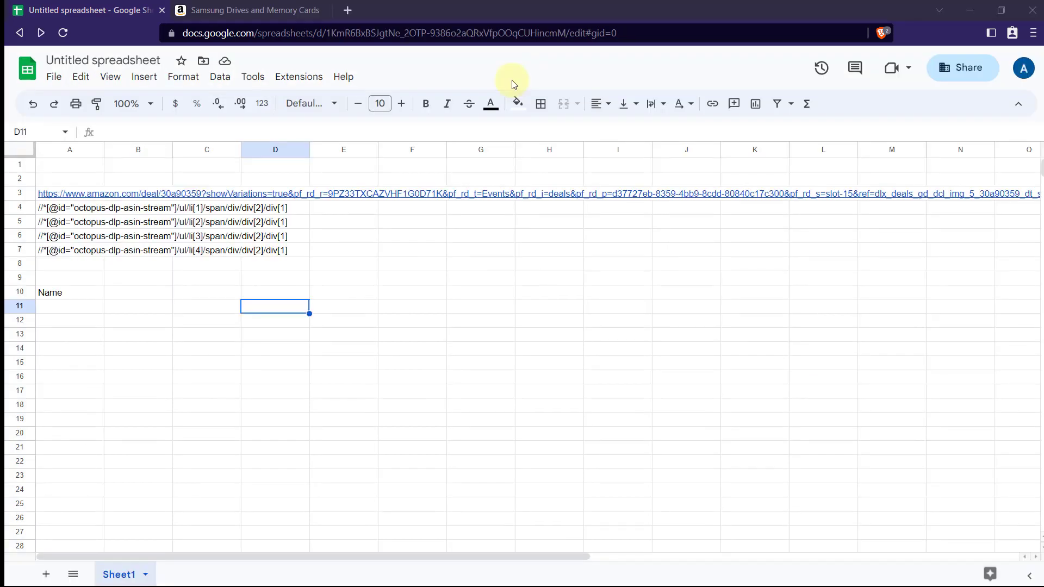
# - Select the XPath rows A4:D7, then type =importfromweb(a3,a4:a7) into A11
pyautogui.click(43, 210)
pyautogui.keyDown('shift'); pyautogui.click(277, 253); pyautogui.keyUp('shift')
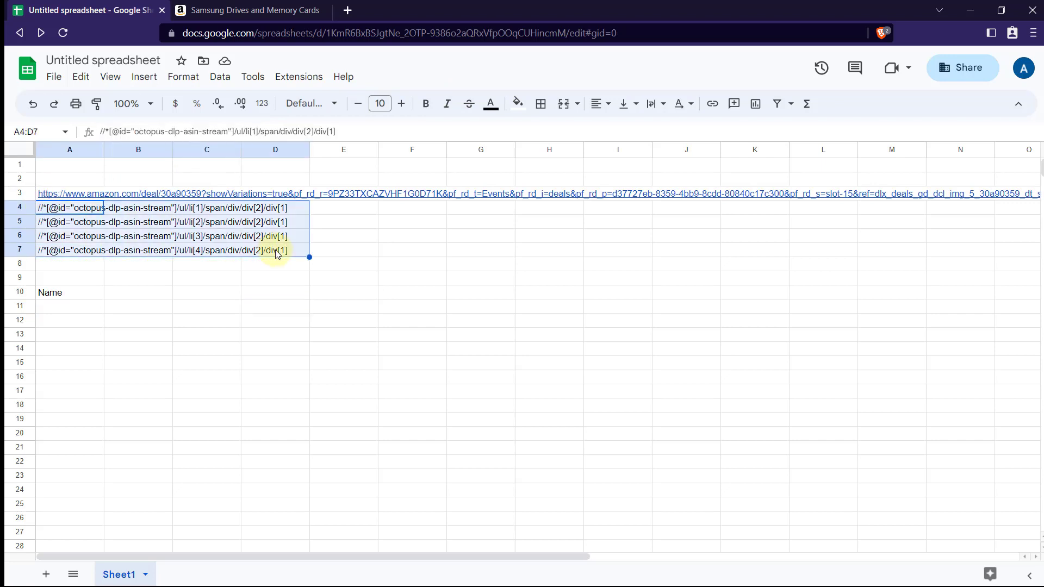
pyautogui.click(47, 311)
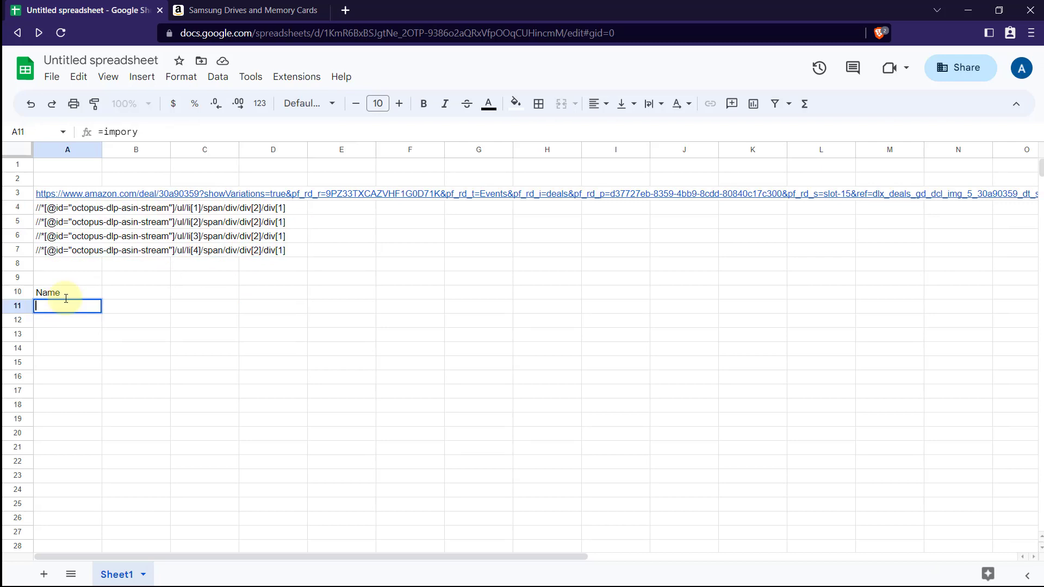
pyautogui.write('=importfromweb')
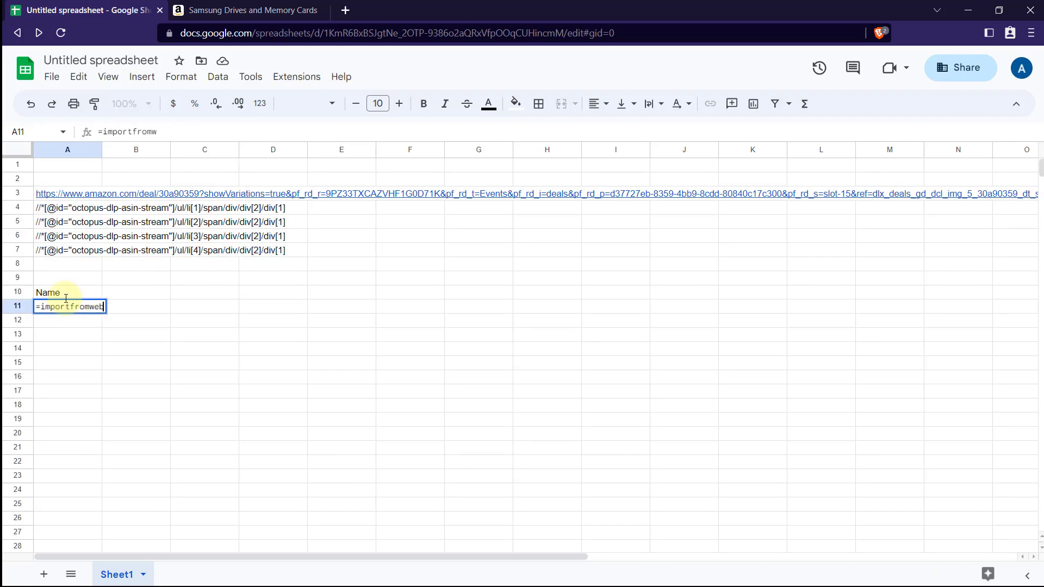
pyautogui.write('(')
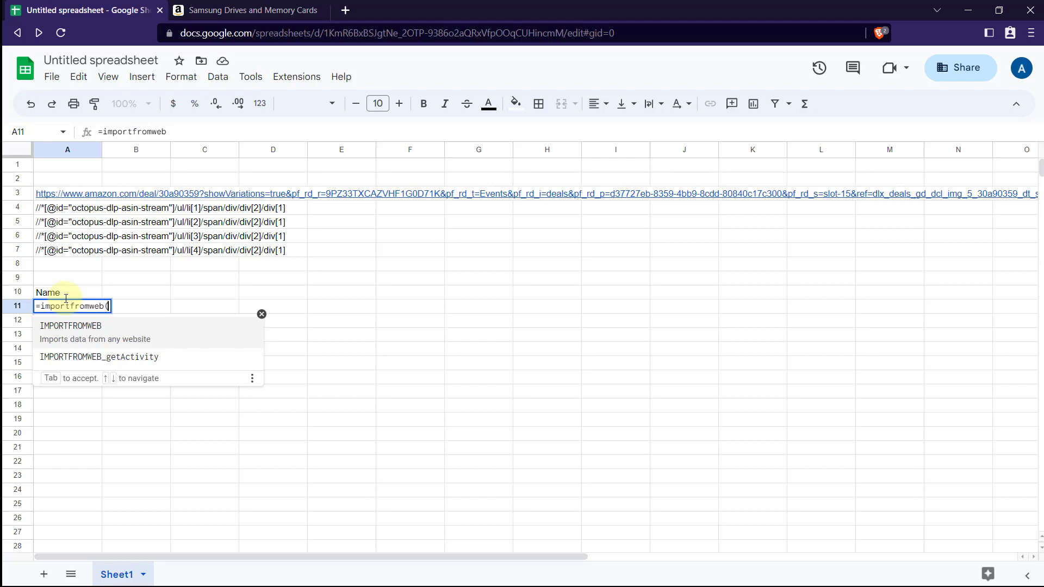
pyautogui.write('a3')
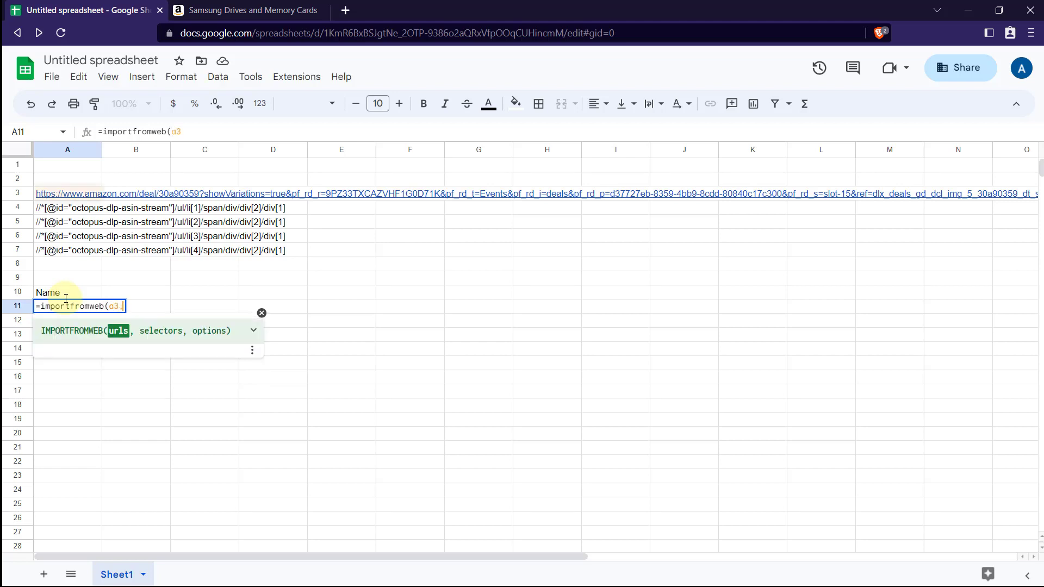
pyautogui.write(',a4:')
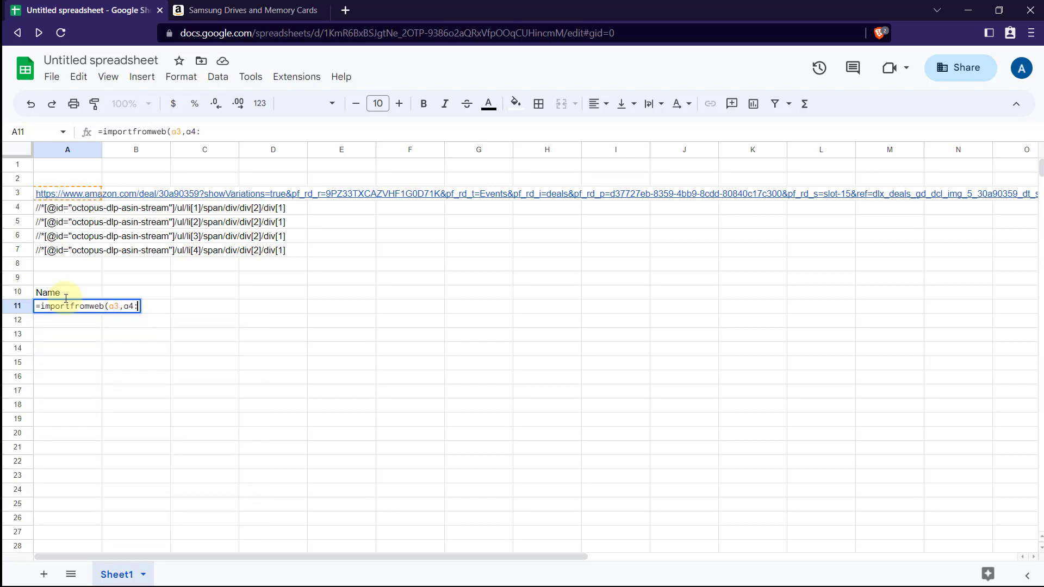
pyautogui.write('a7)')
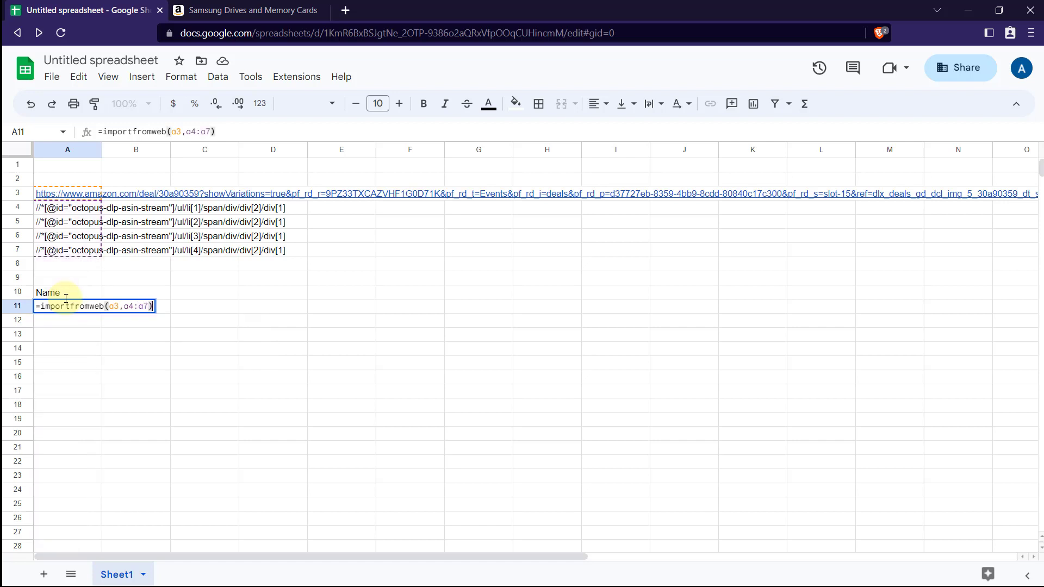
# - Commit =importfromweb(a3,a4:a7) in A11 to pull four Samsung product names into A11–A14, then select A15
pyautogui.press('Return')
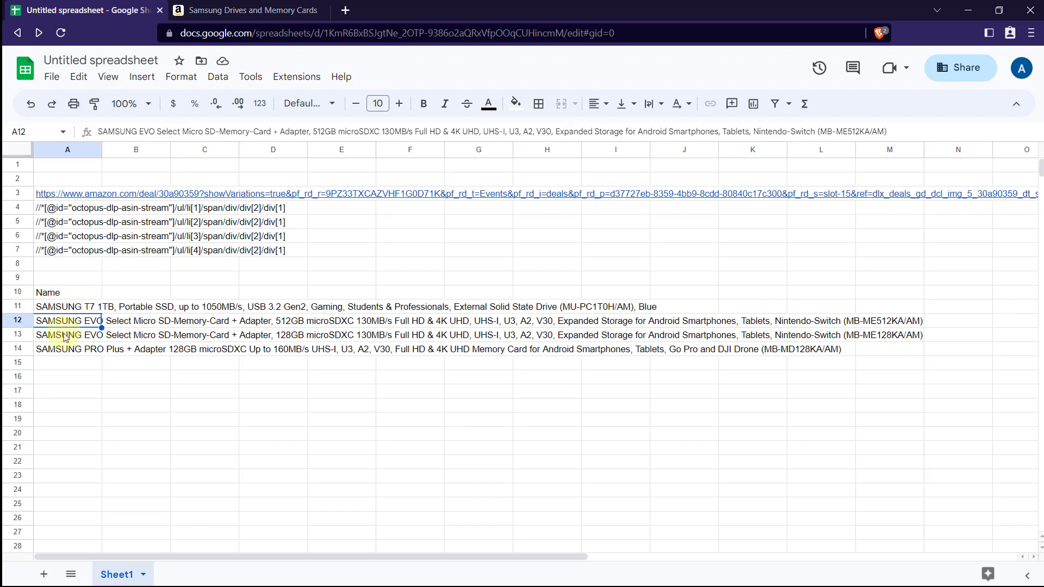
pyautogui.click(64, 367)
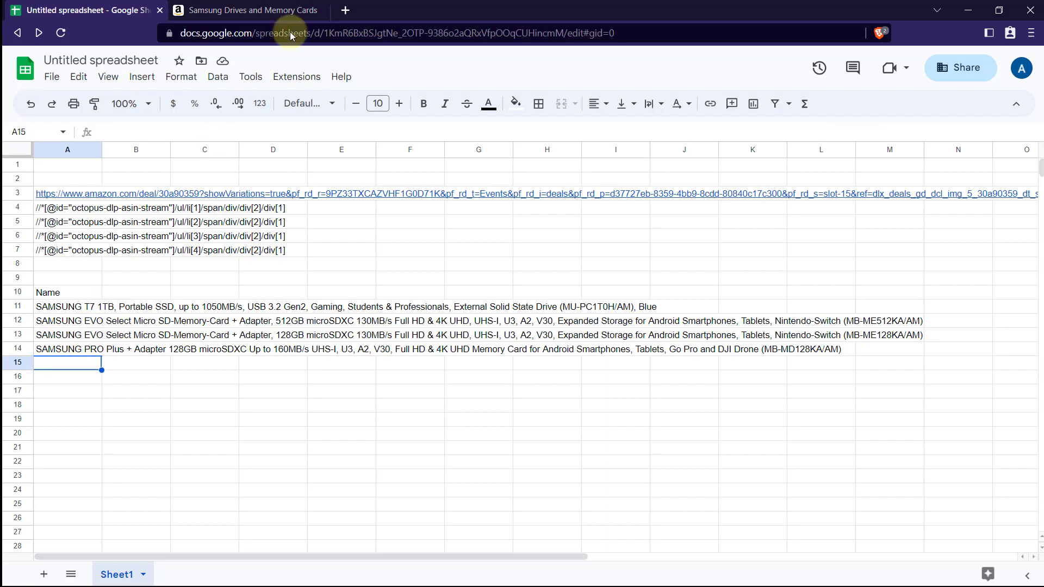